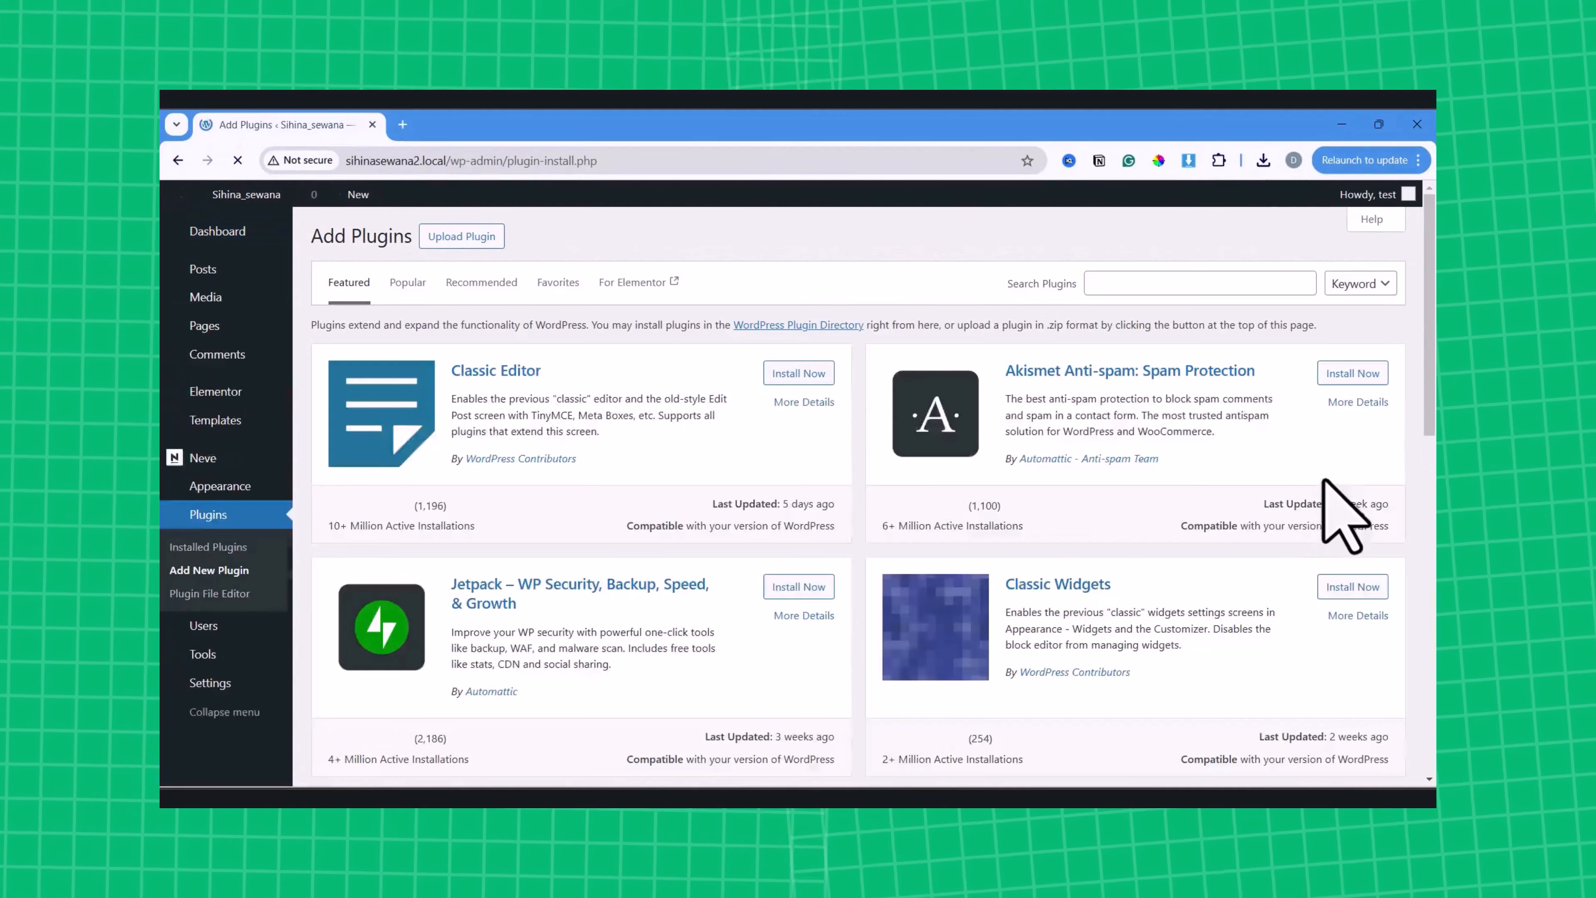
# - Search the plugin directory for "all in one" and install All-in-One WP Migration on the local site
pyautogui.click(1193, 284)
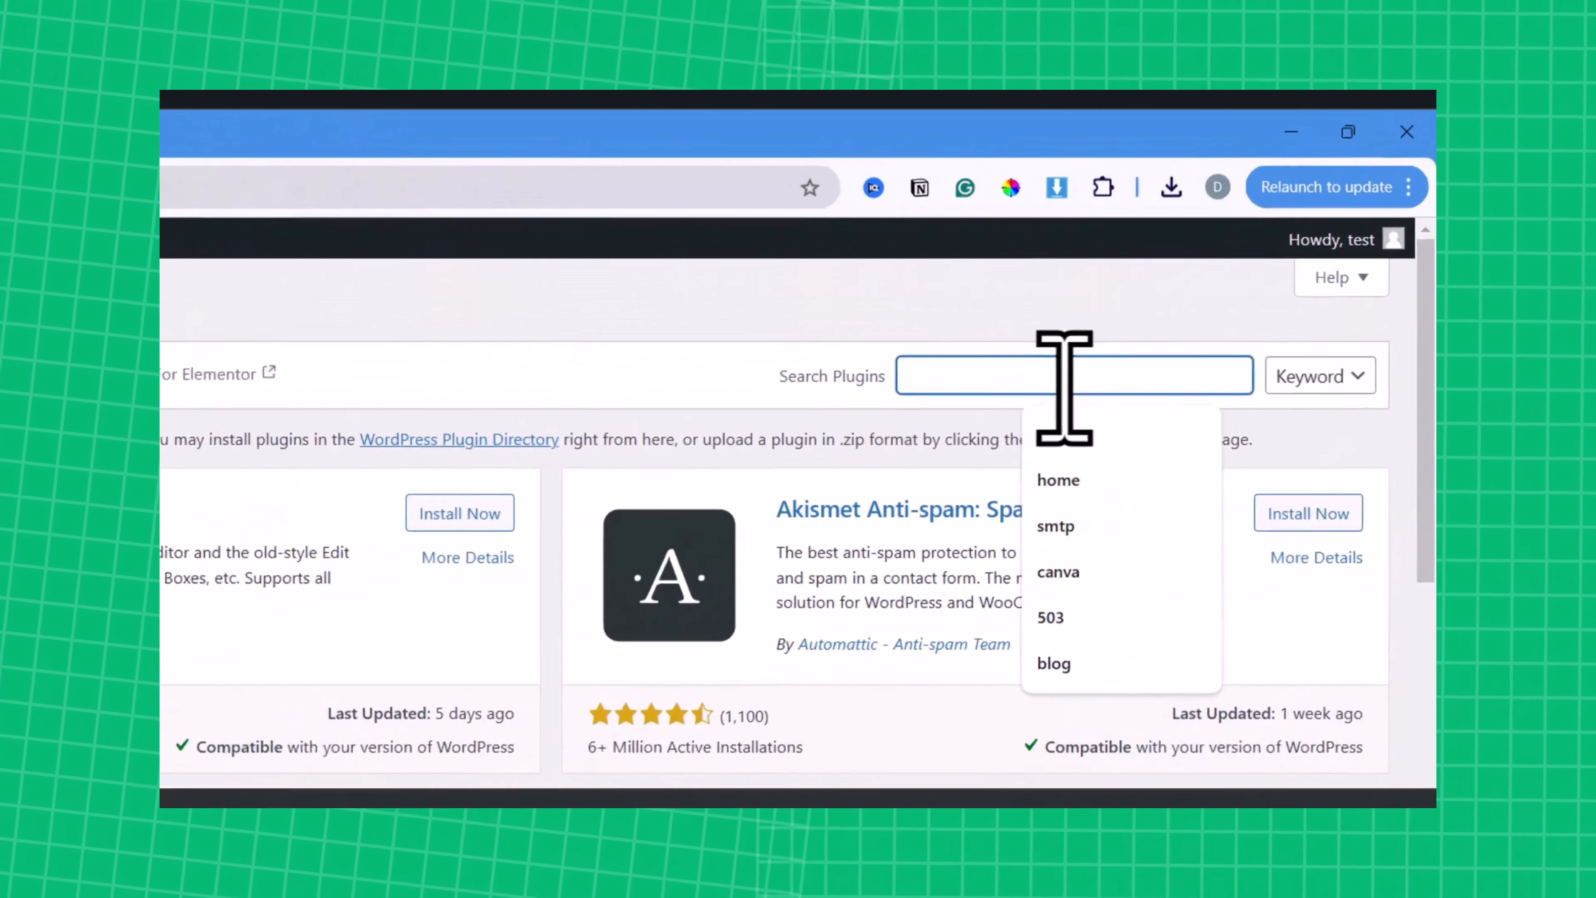
pyautogui.write('all i')
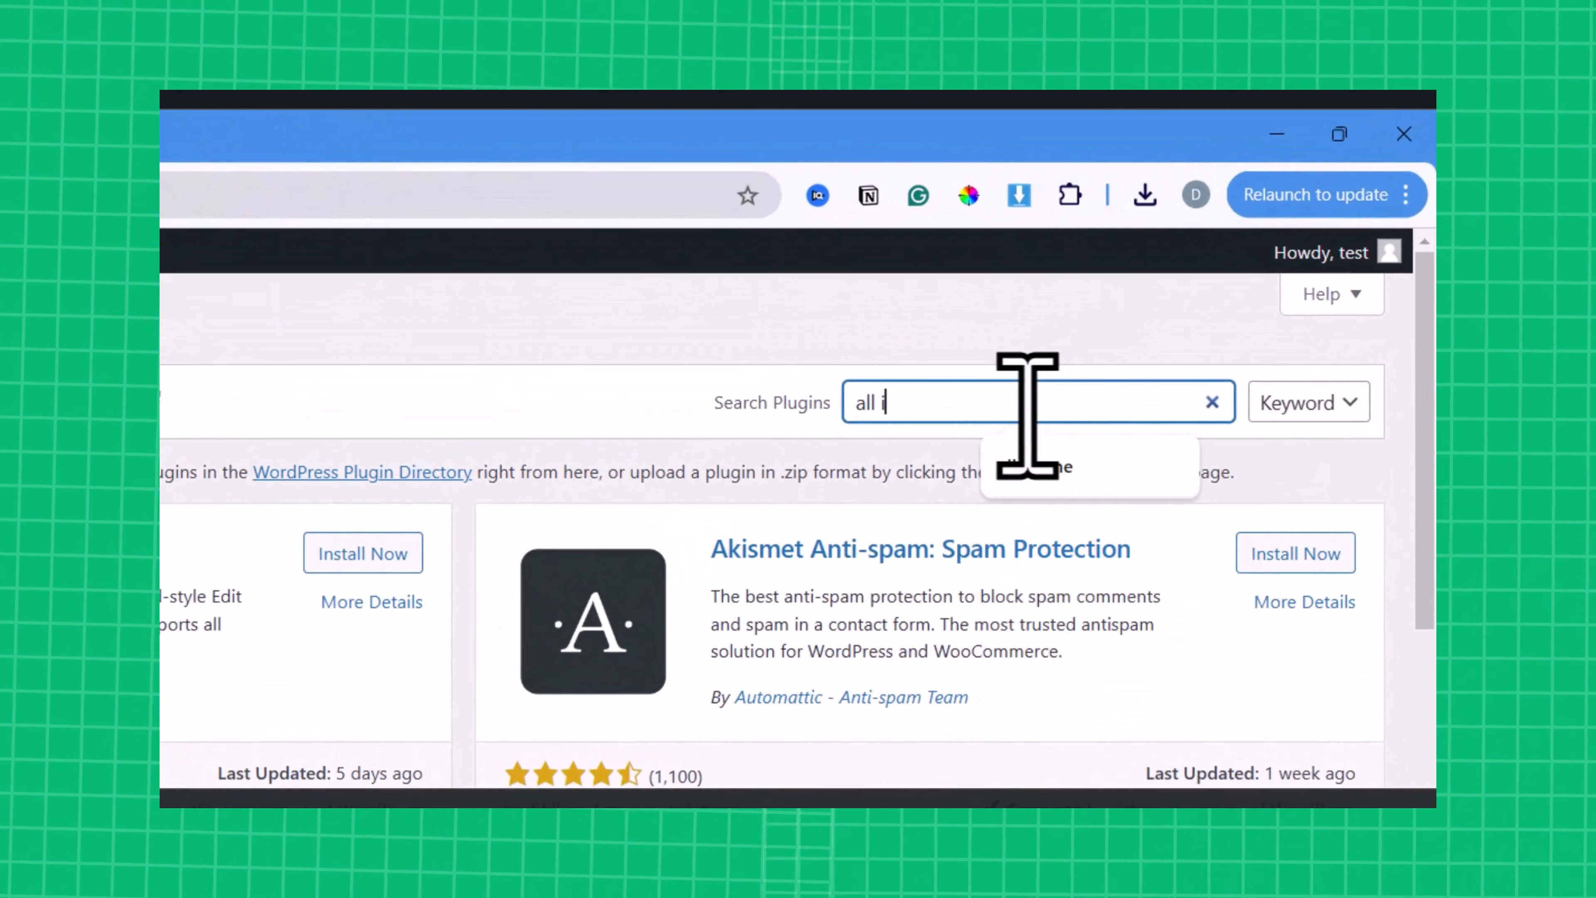
pyautogui.write('n one')
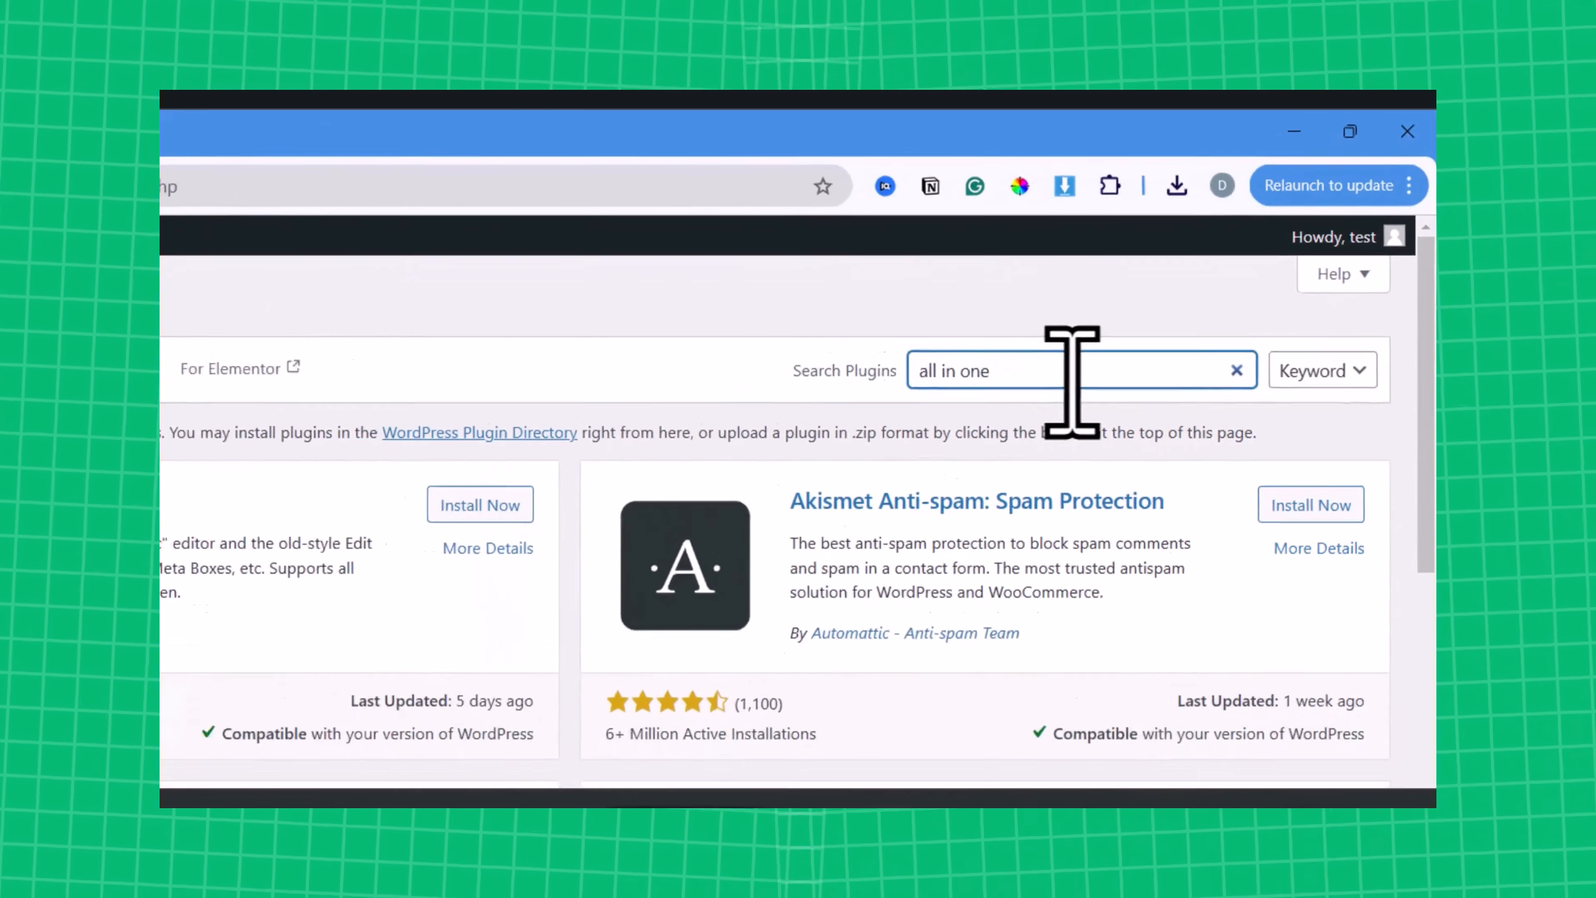
pyautogui.click(790, 629)
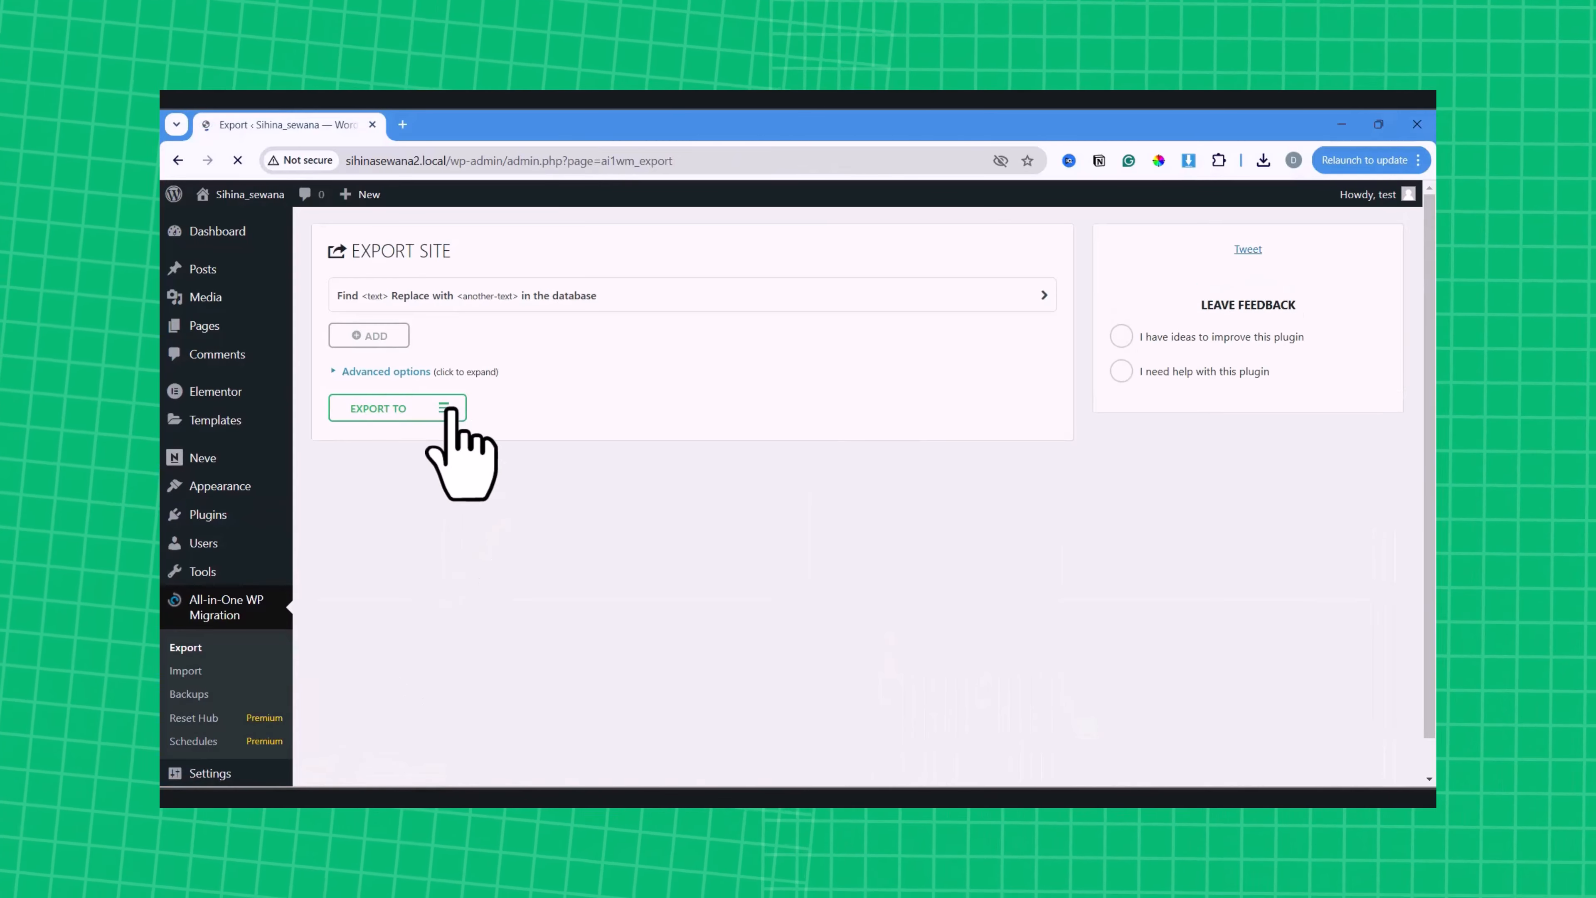
# - Export the local site as a file with All-in-One WP Migration and keep the blocked .wpress download
pyautogui.click(436, 409)
pyautogui.click(437, 409)
pyautogui.click(439, 407)
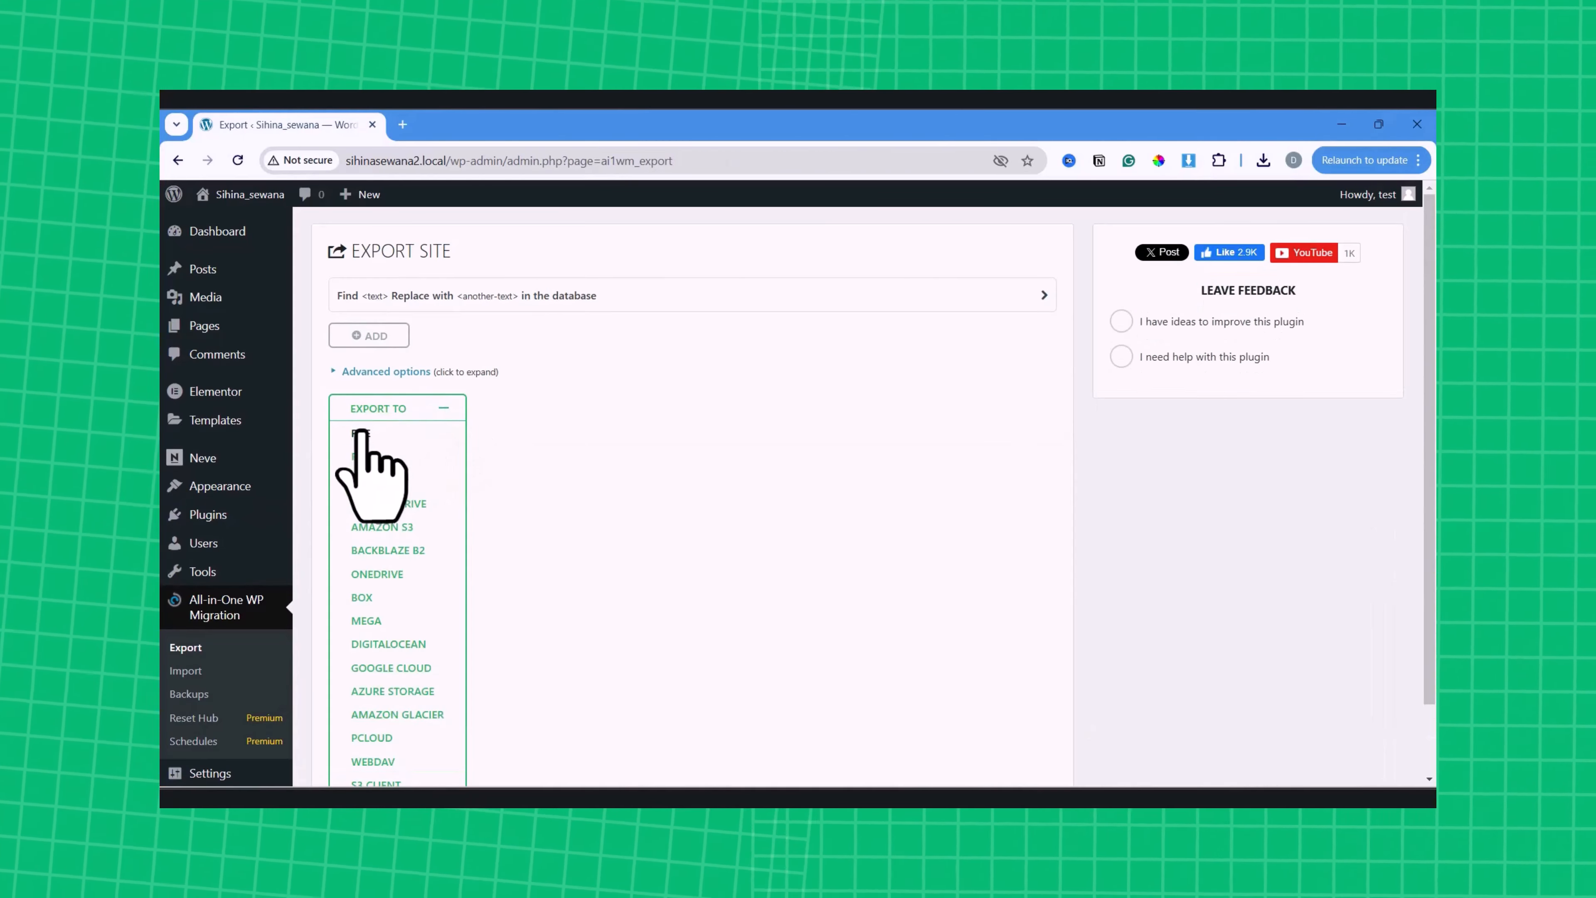
pyautogui.click(361, 434)
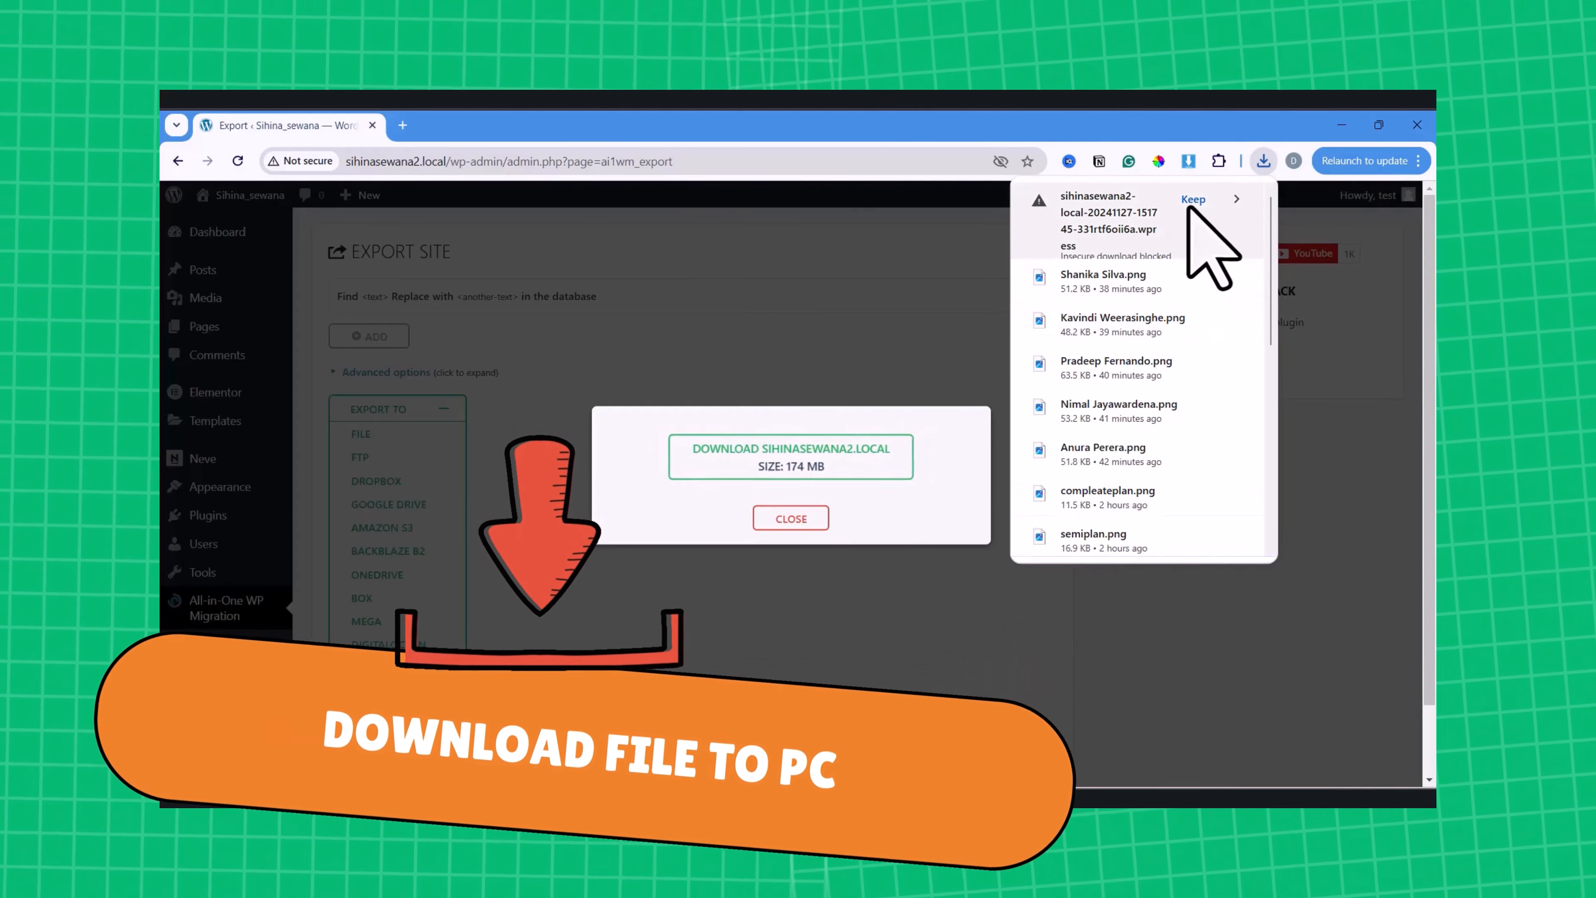
pyautogui.click(1194, 198)
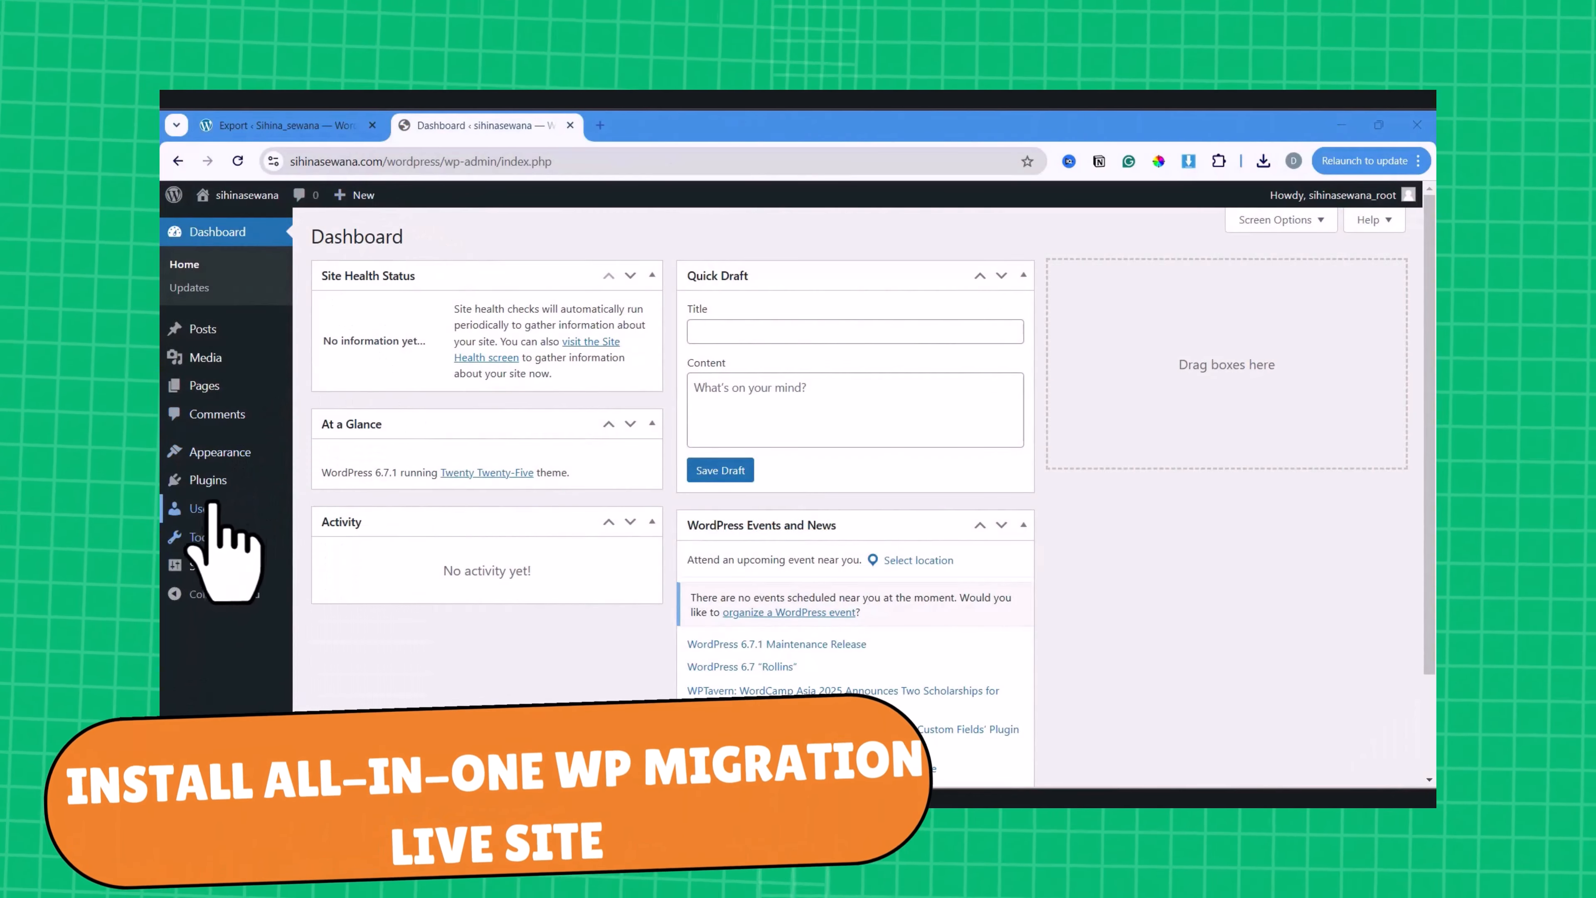
# - On the live sihinasewana.com site, search new plugins for "all in" and install and activate All-in-One WP Migration
pyautogui.moveTo(210, 481)
pyautogui.click(355, 503)
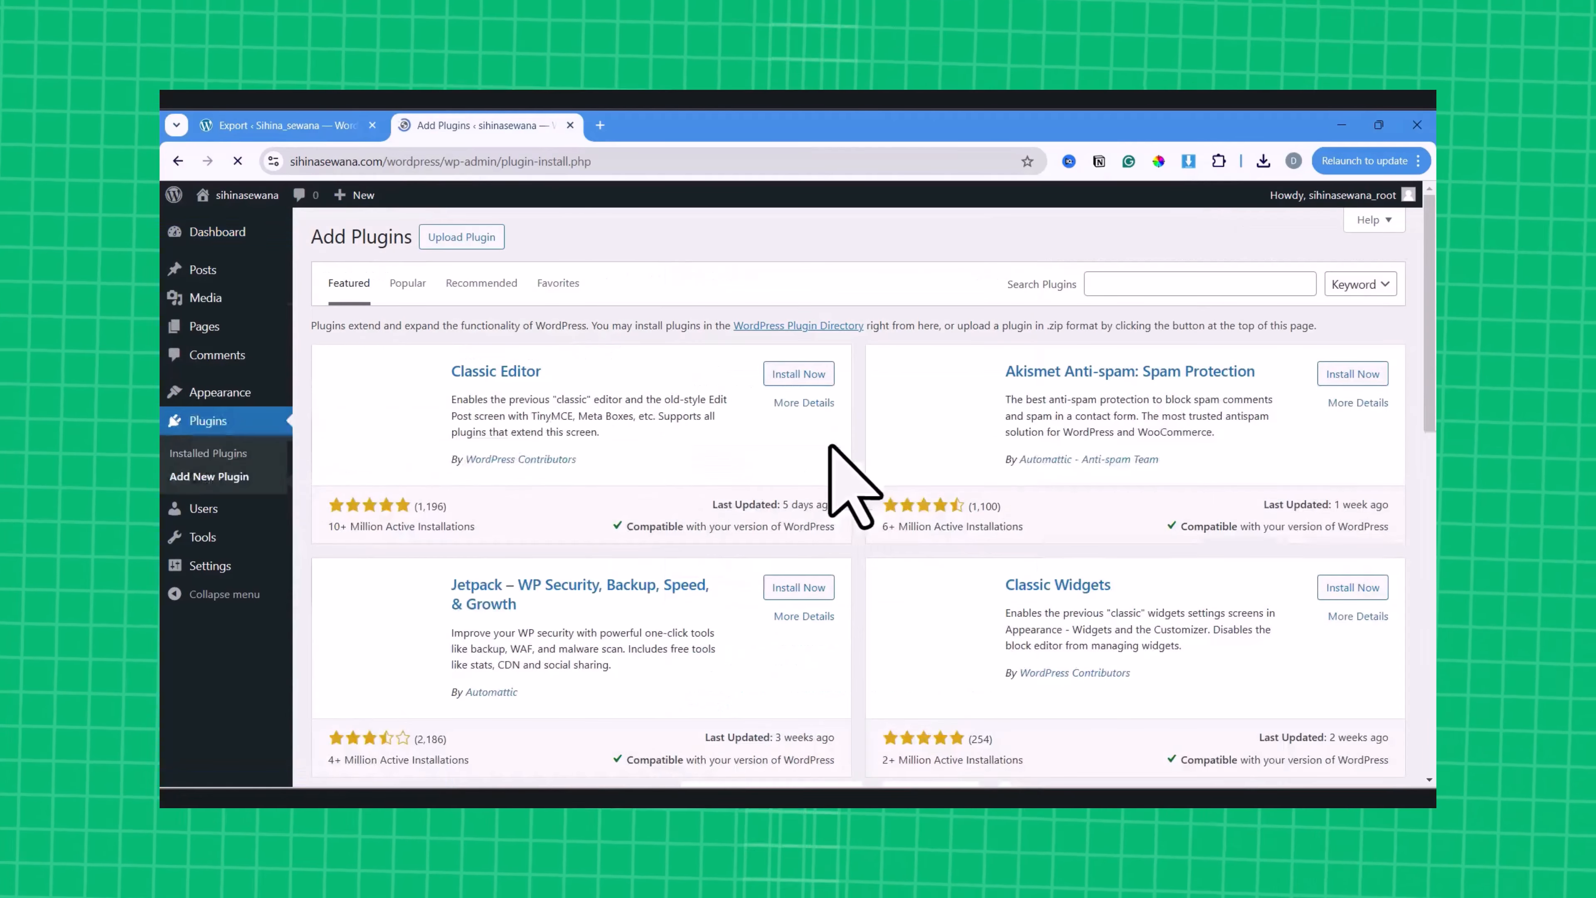
pyautogui.click(1128, 283)
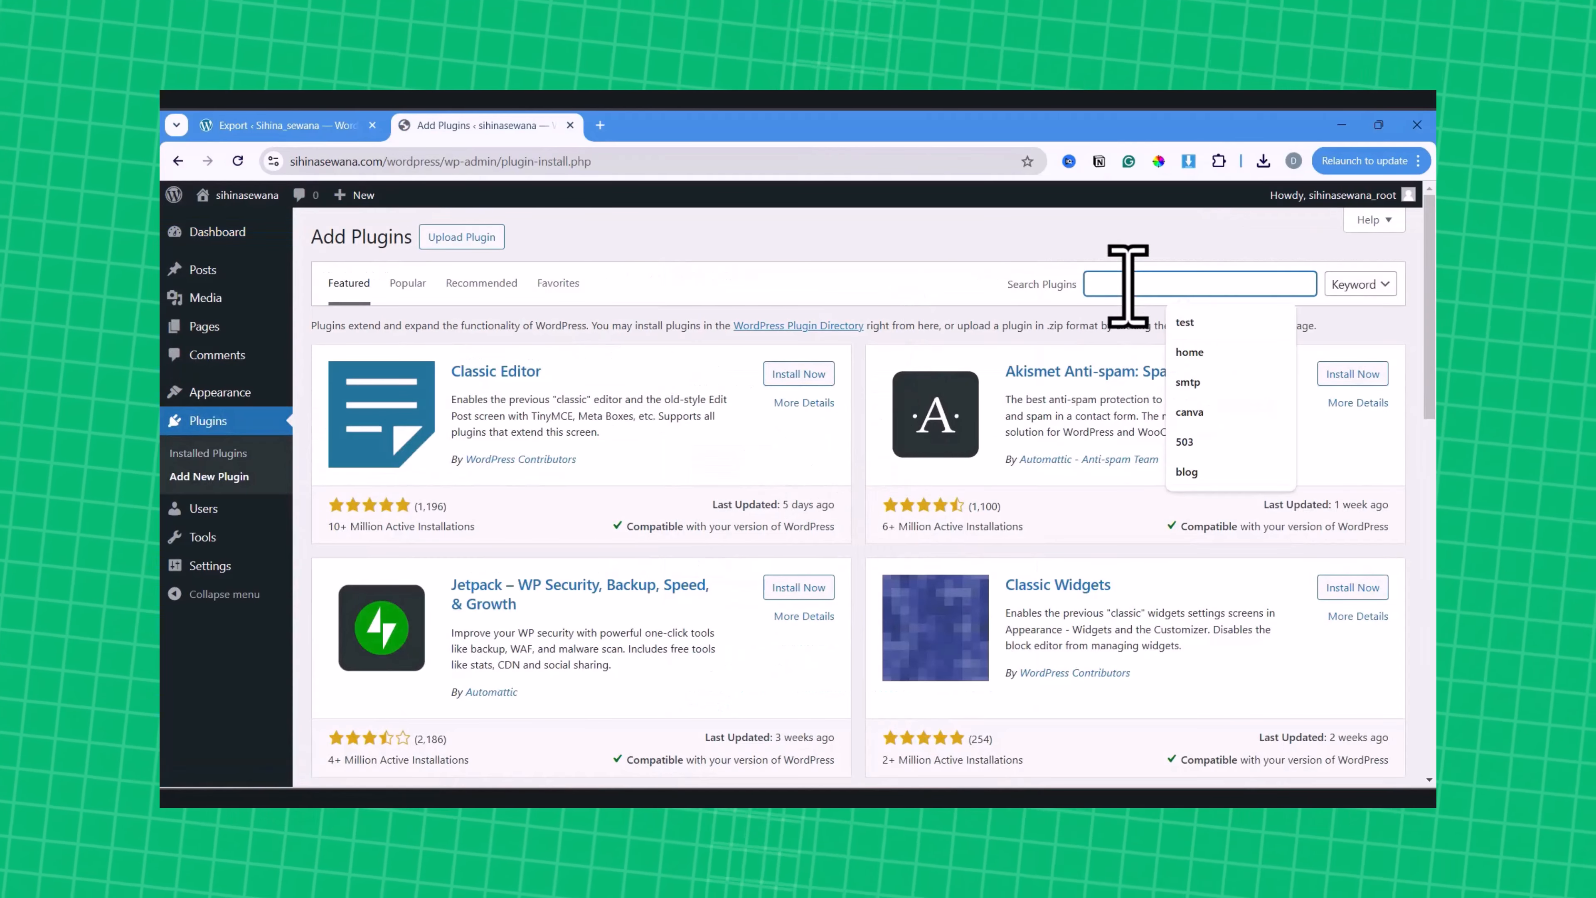
pyautogui.write('all in')
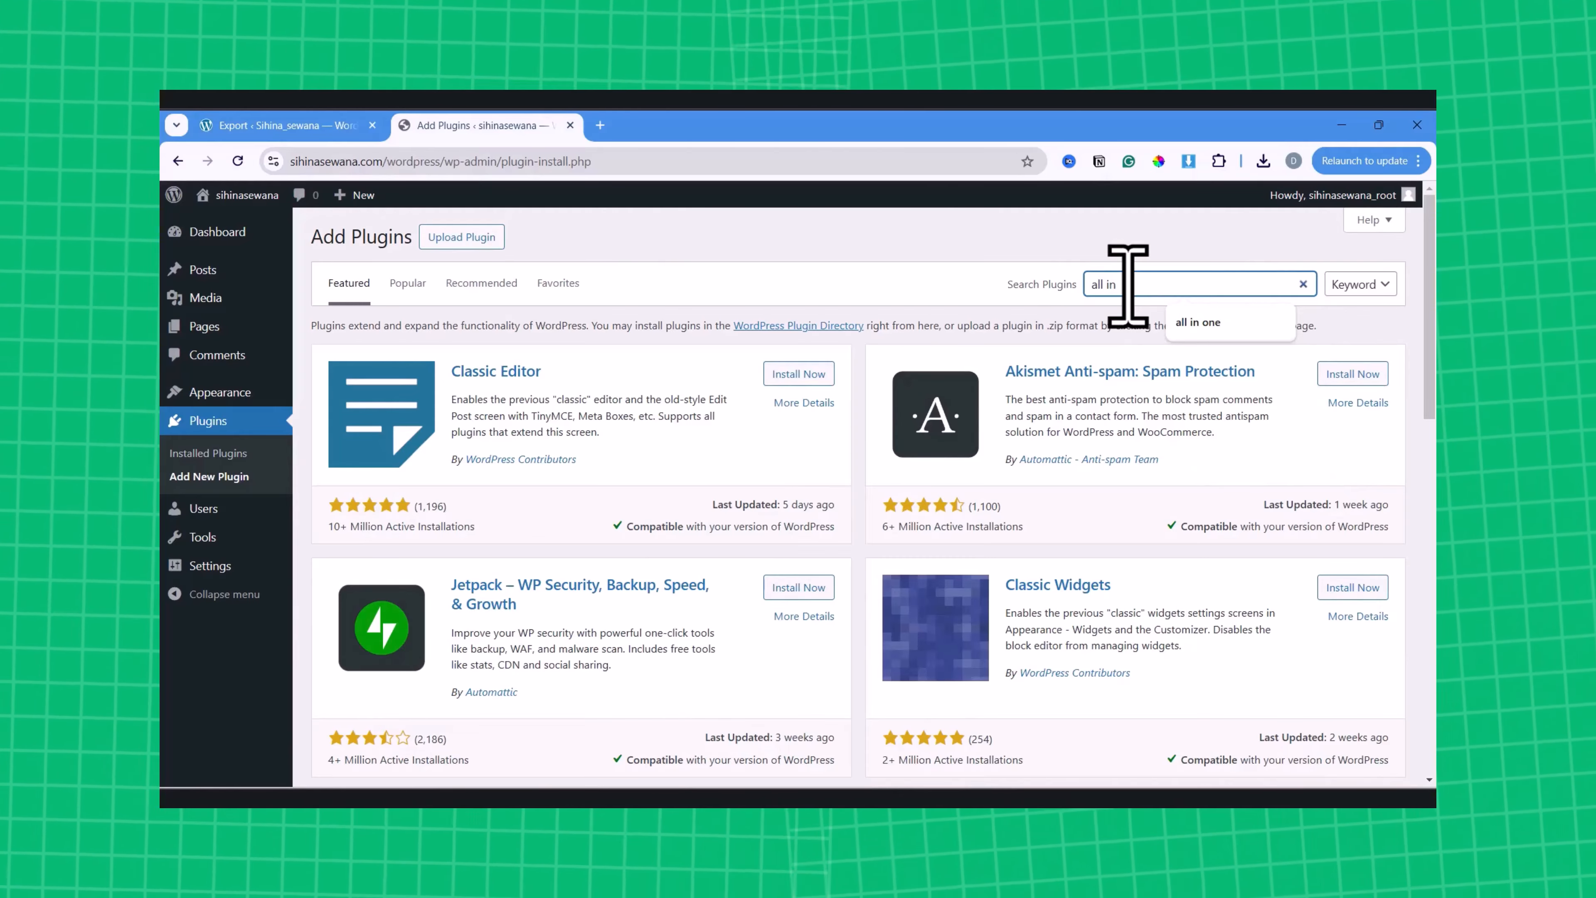
pyautogui.click(1194, 330)
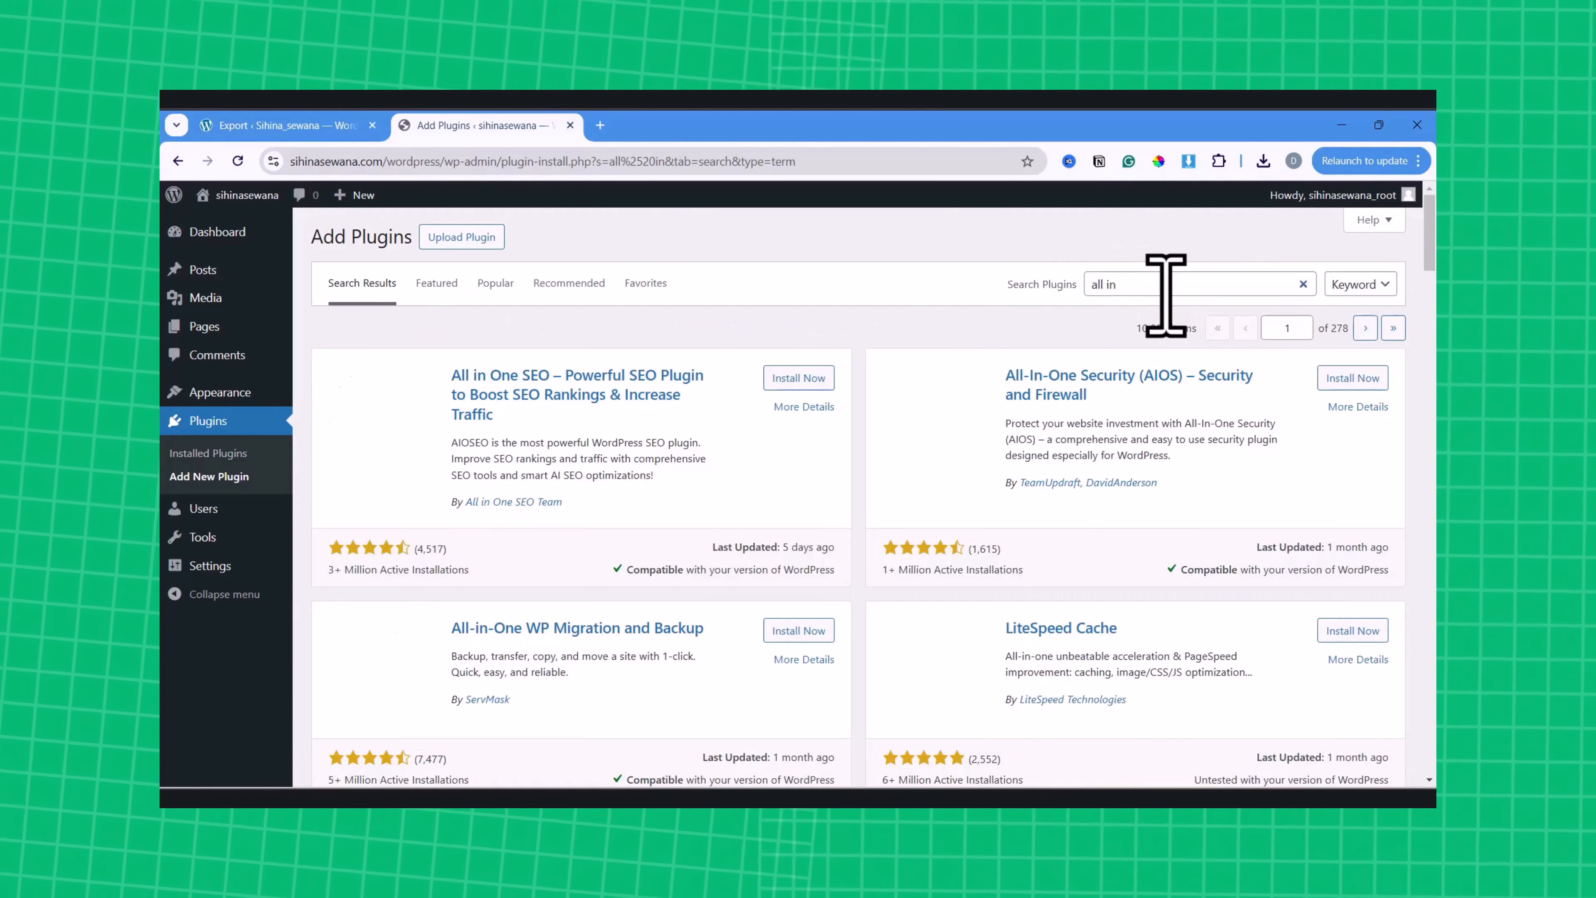
pyautogui.click(799, 632)
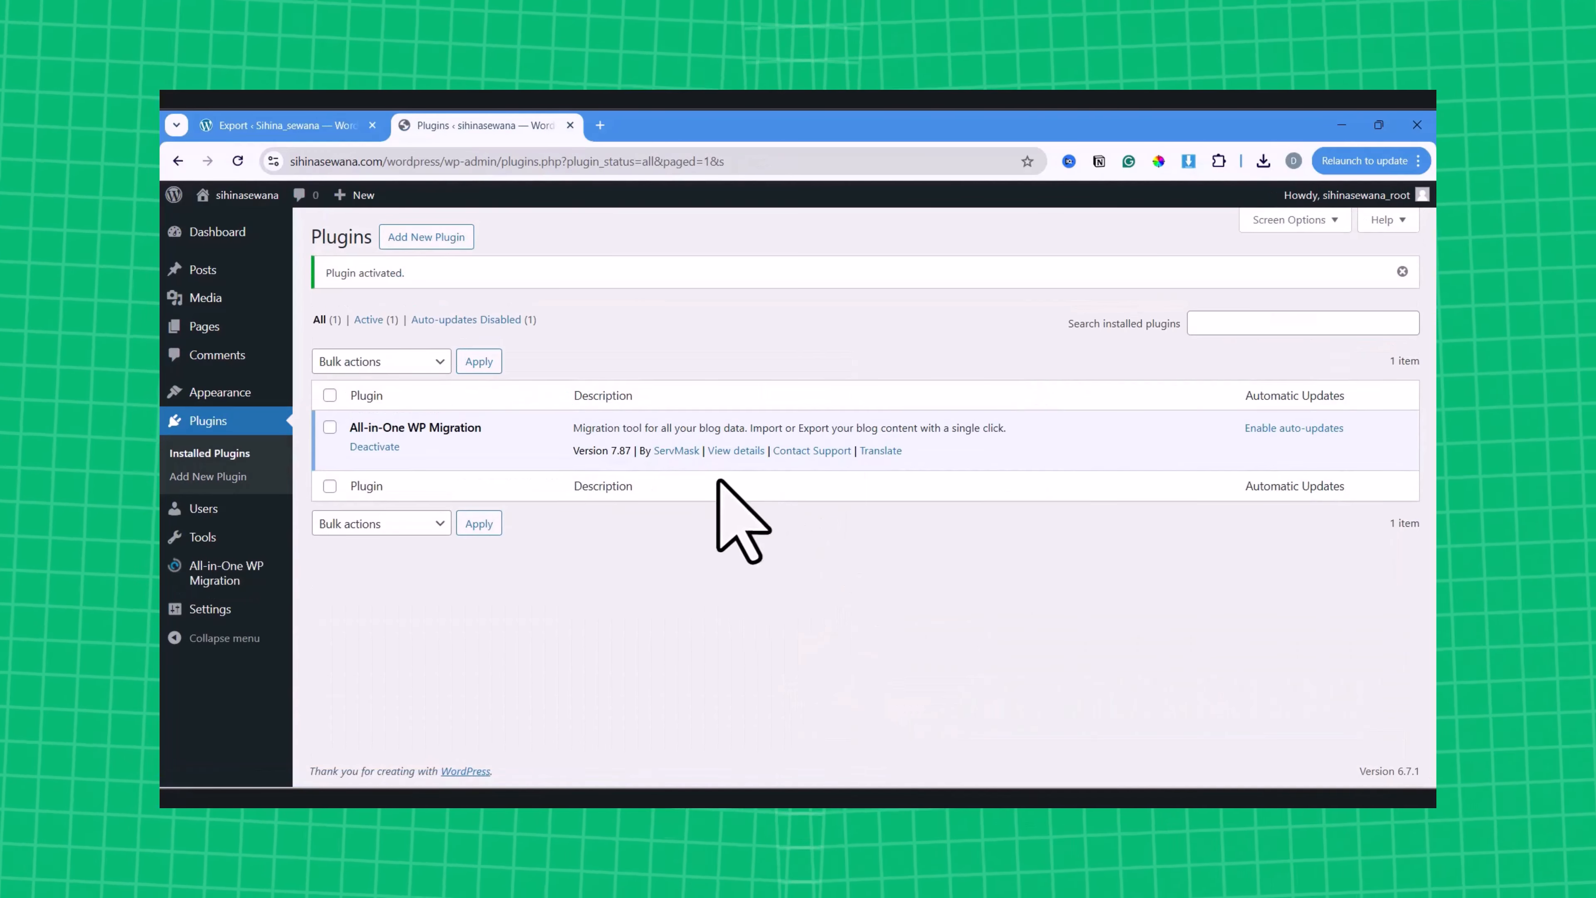
# - Try to import the exported site backup from a file on the New Volume (D:) drive into the live site
pyautogui.moveTo(245, 581)
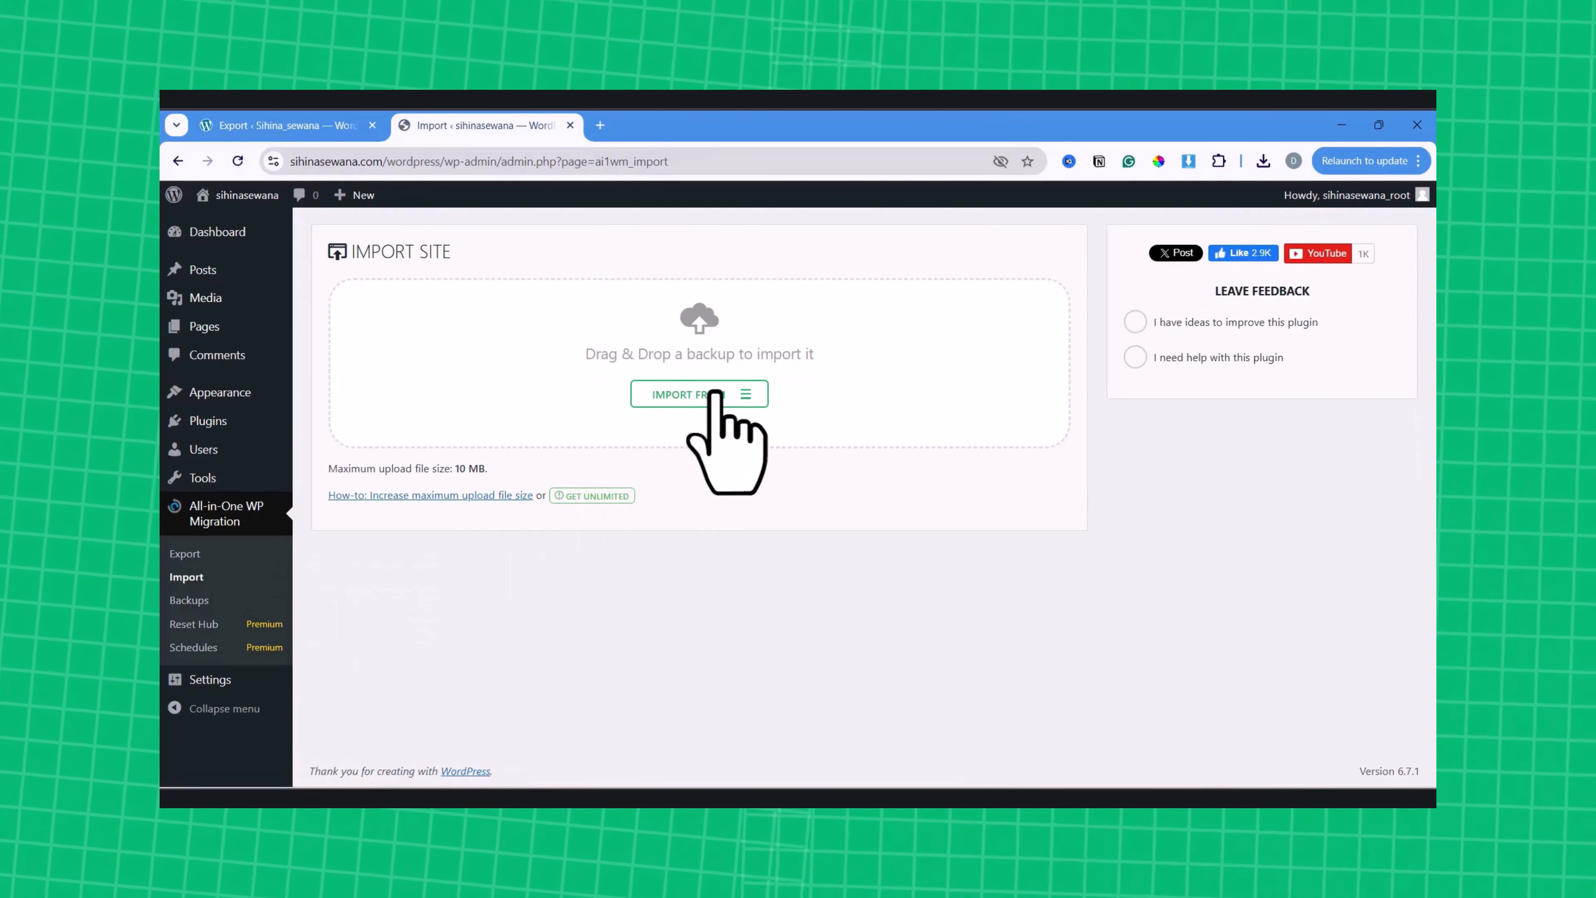
pyautogui.click(717, 392)
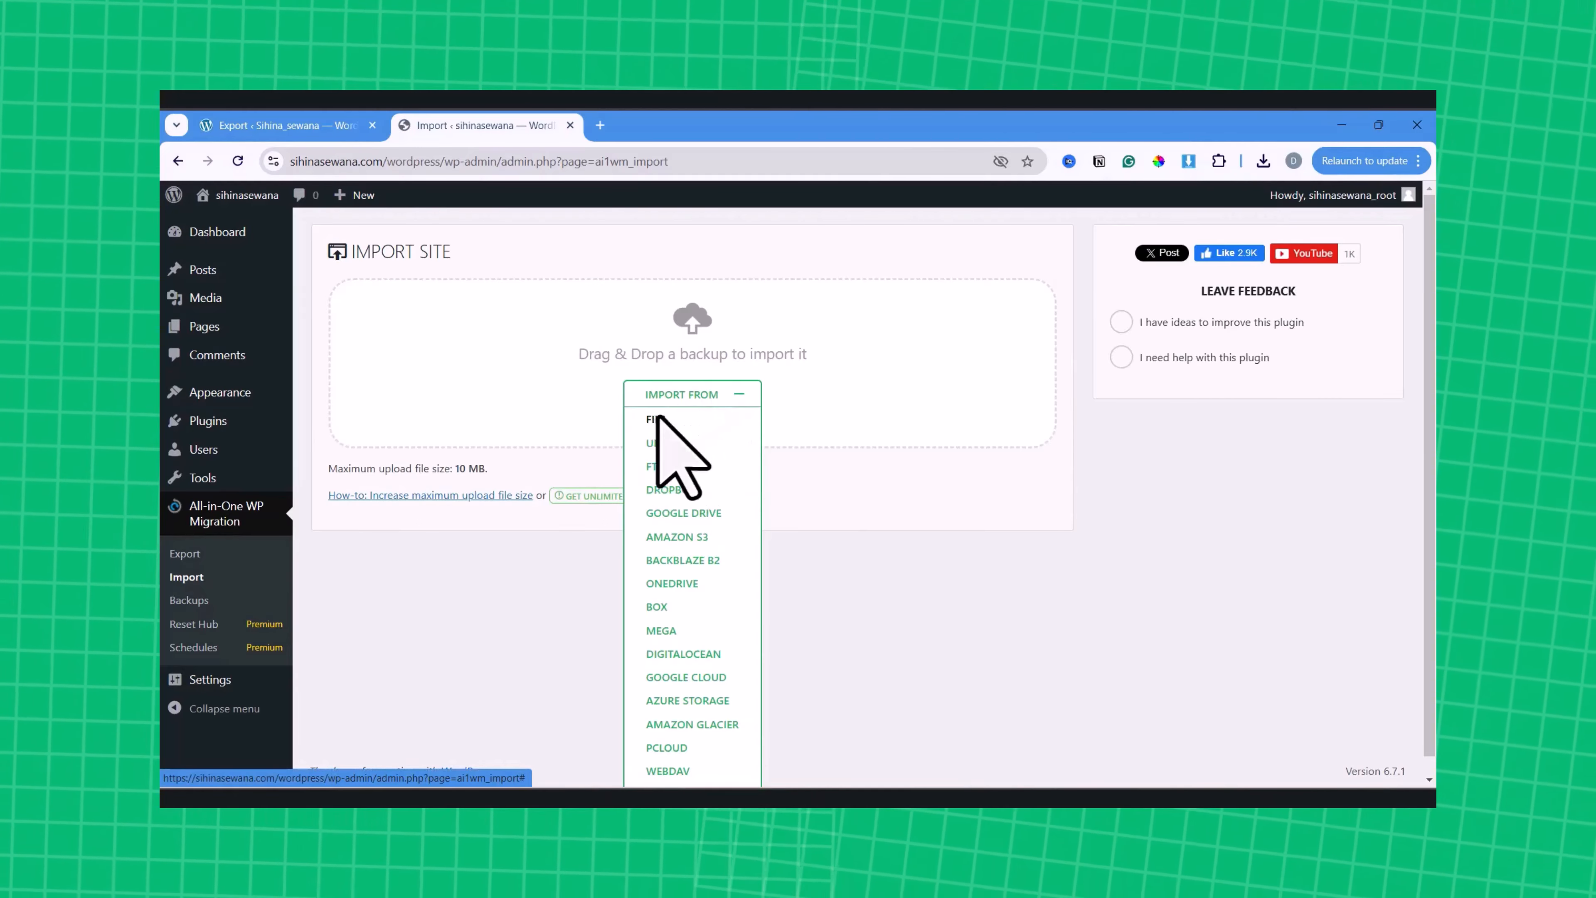
pyautogui.click(657, 419)
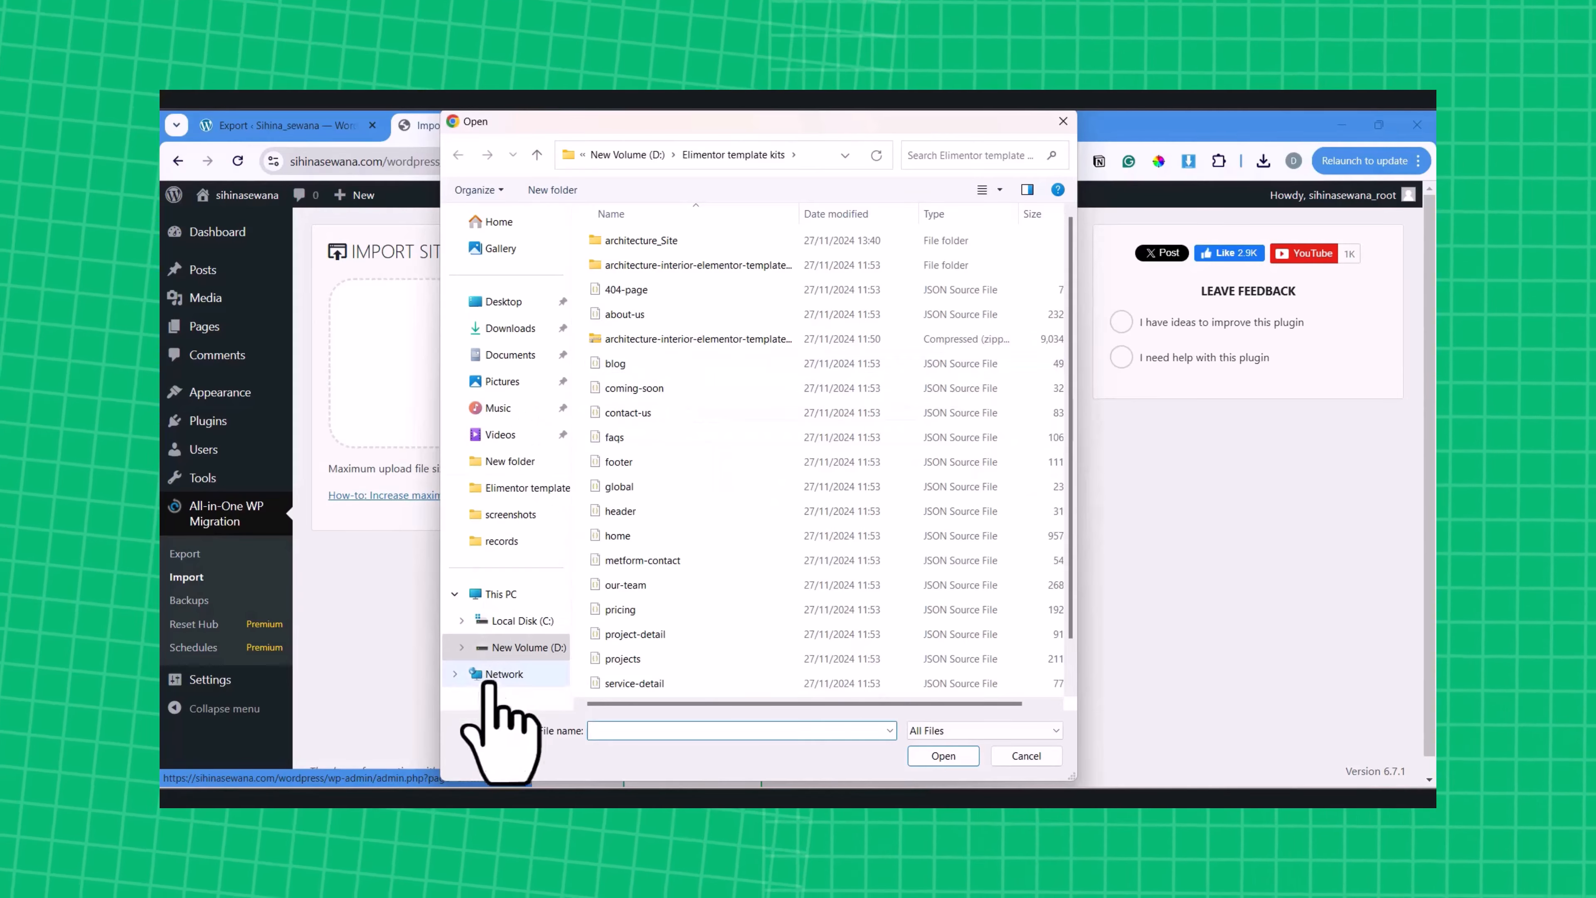
pyautogui.click(528, 647)
pyautogui.click(660, 661)
pyautogui.click(944, 756)
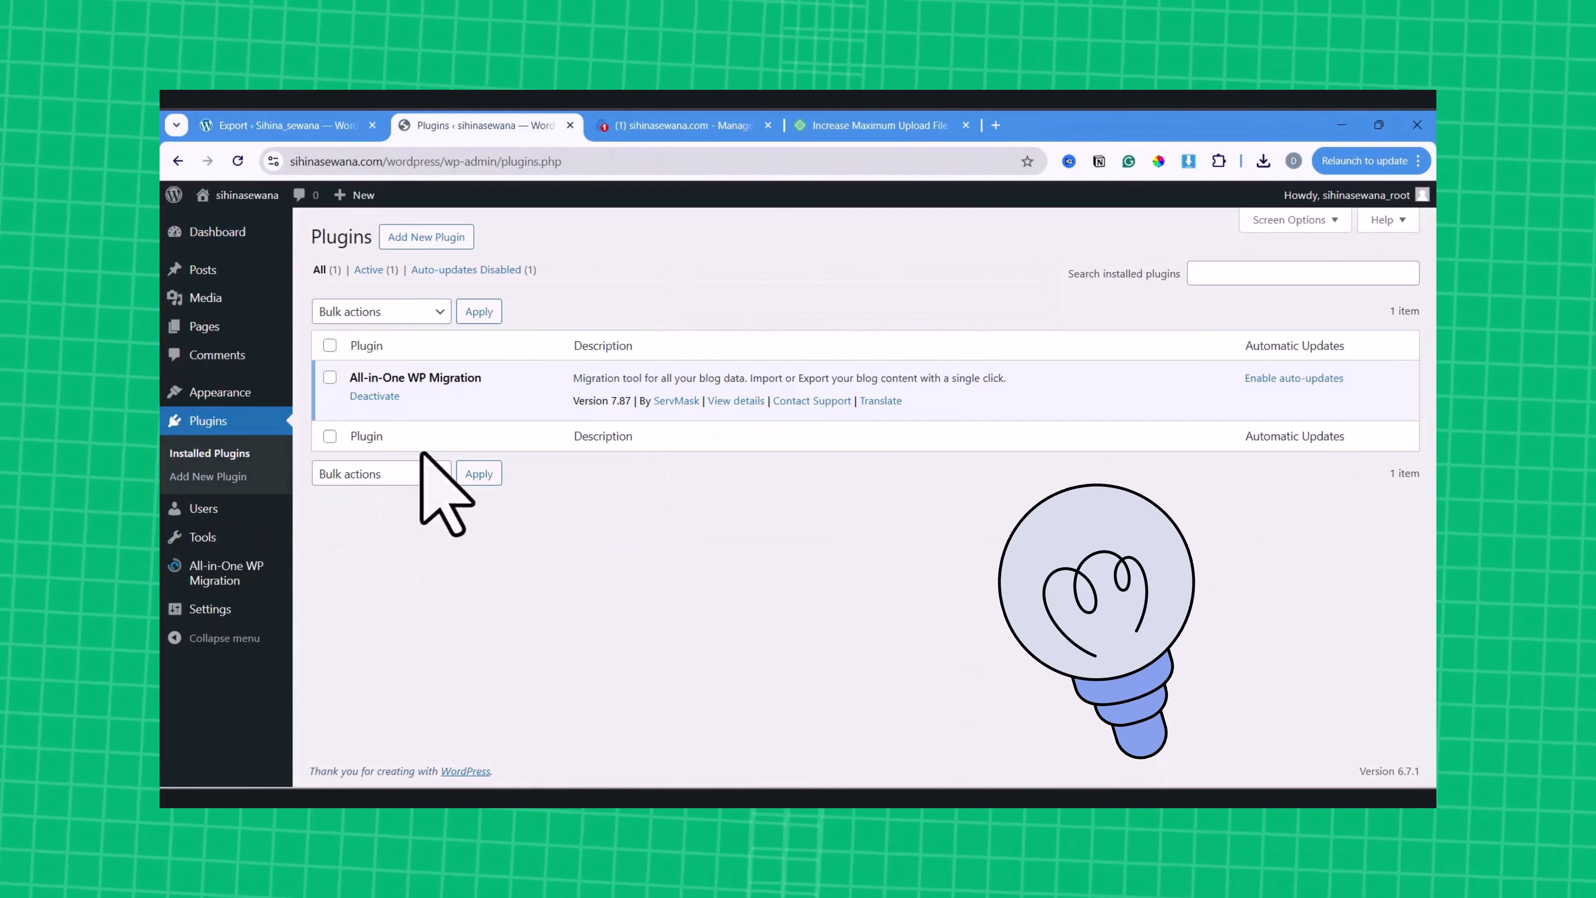
# - Deactivate All-in-One WP Migration on the live site and delete the plugin with its data
pyautogui.click(376, 396)
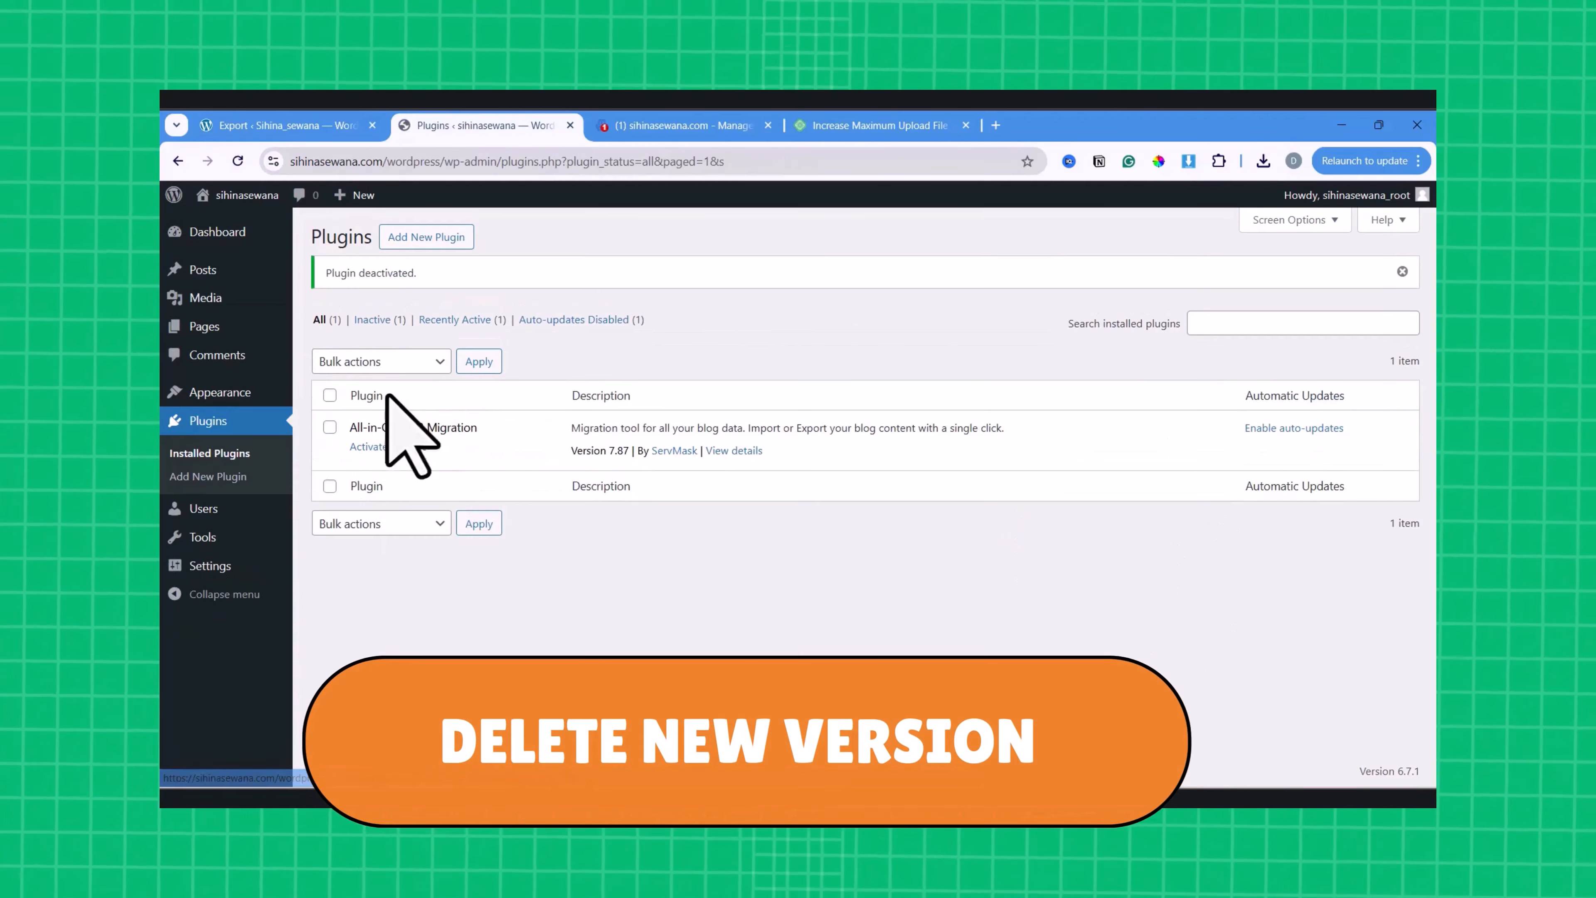
pyautogui.click(412, 446)
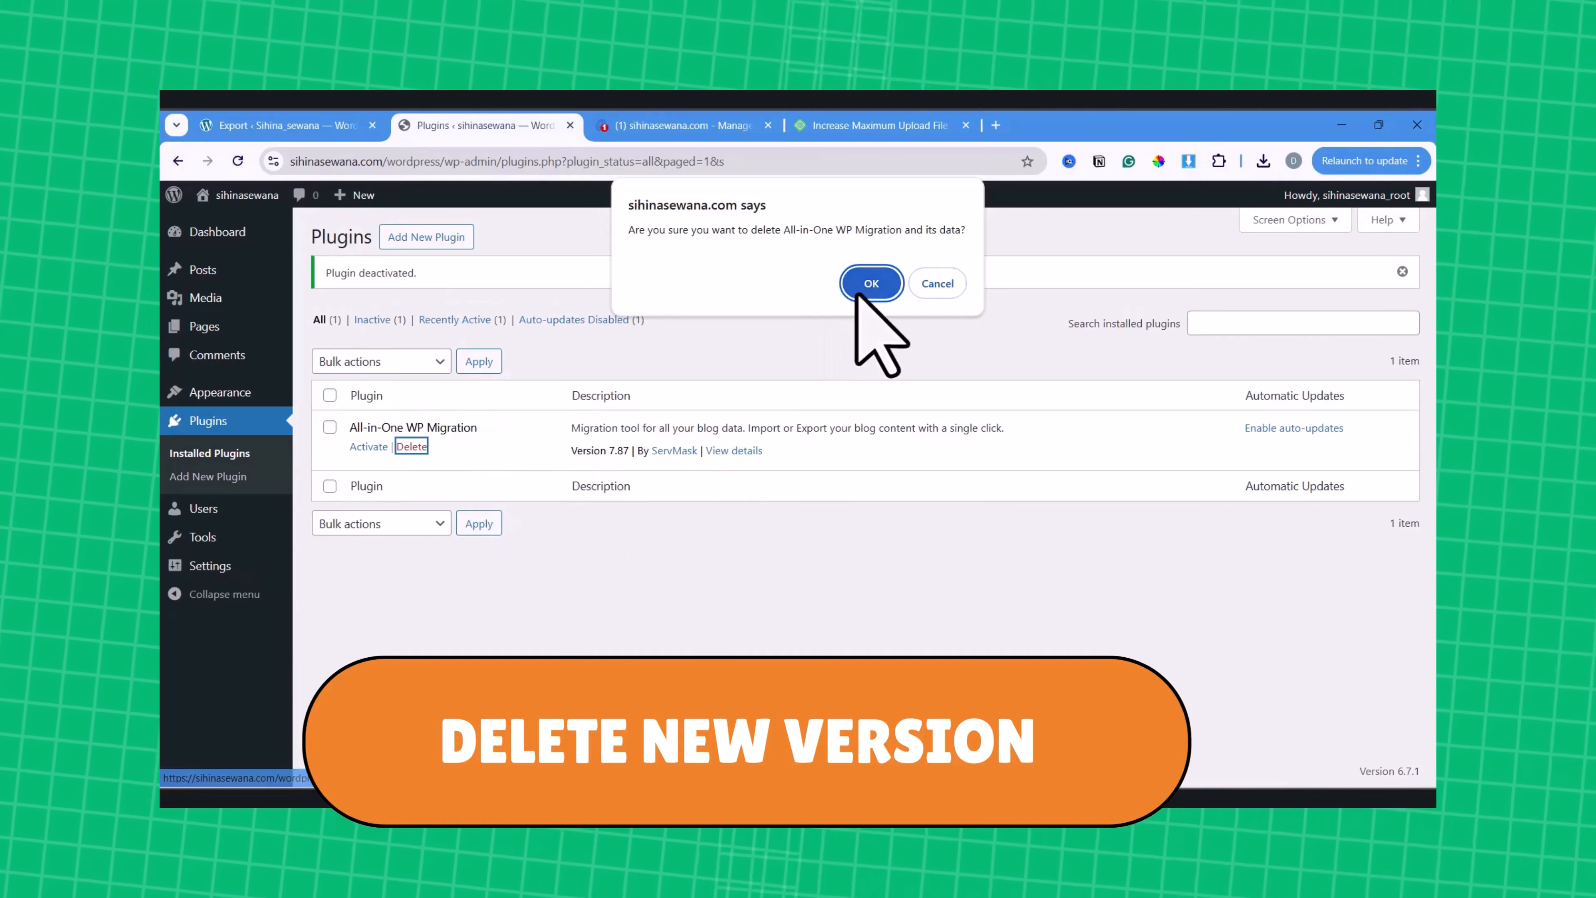
pyautogui.click(871, 283)
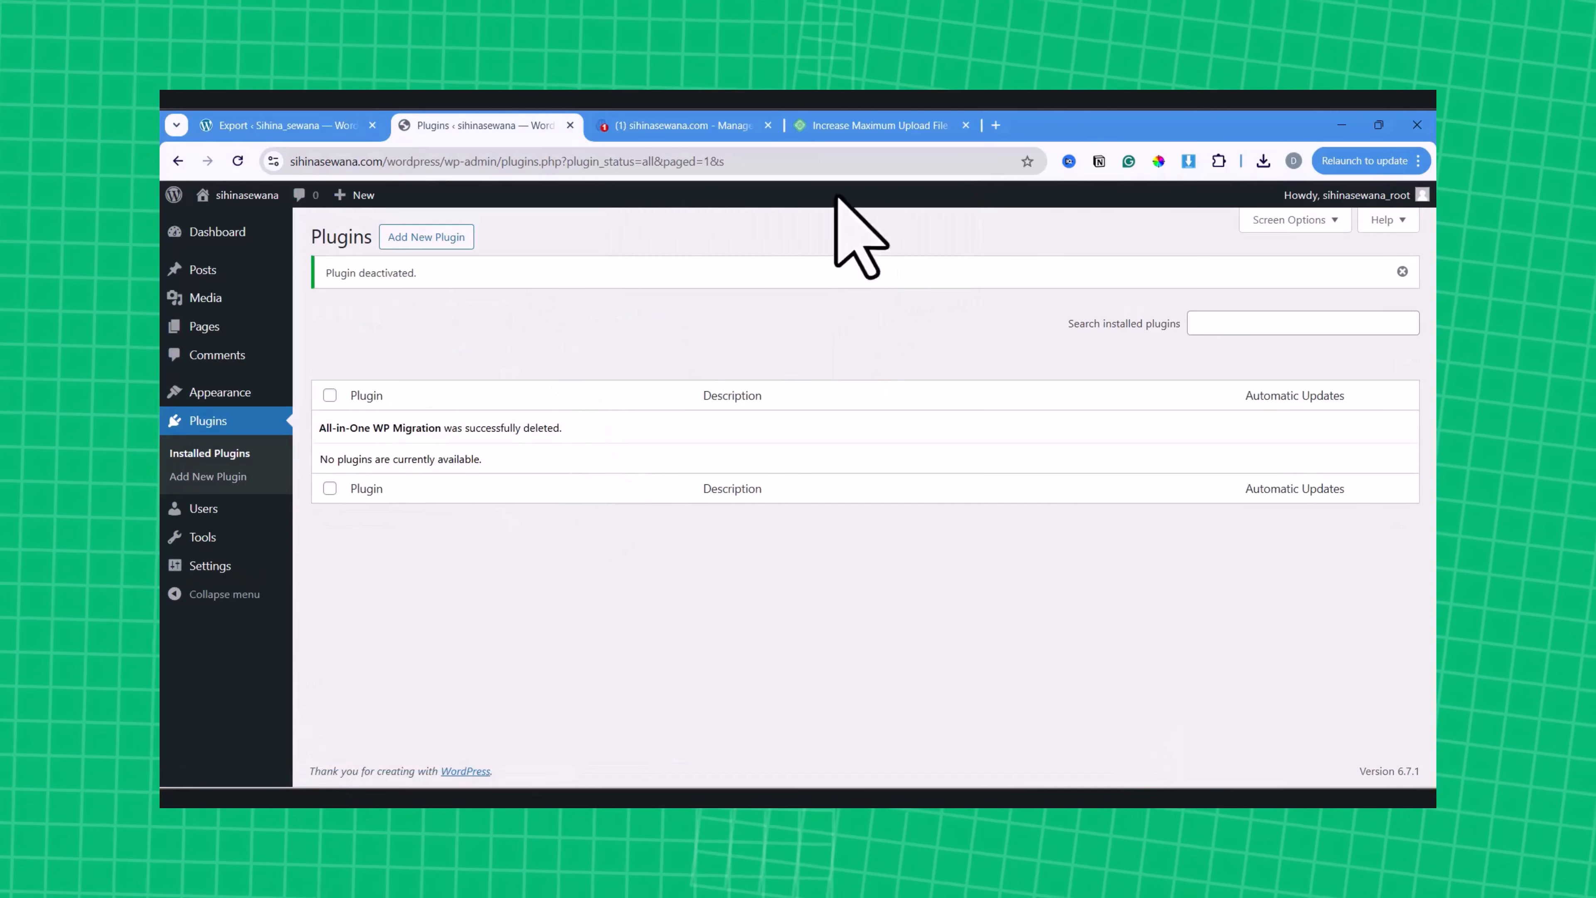
# - Upload the All-in-One WP Migration 6.77 zip file to the live site, then install and activate the plugin
pyautogui.click(824, 133)
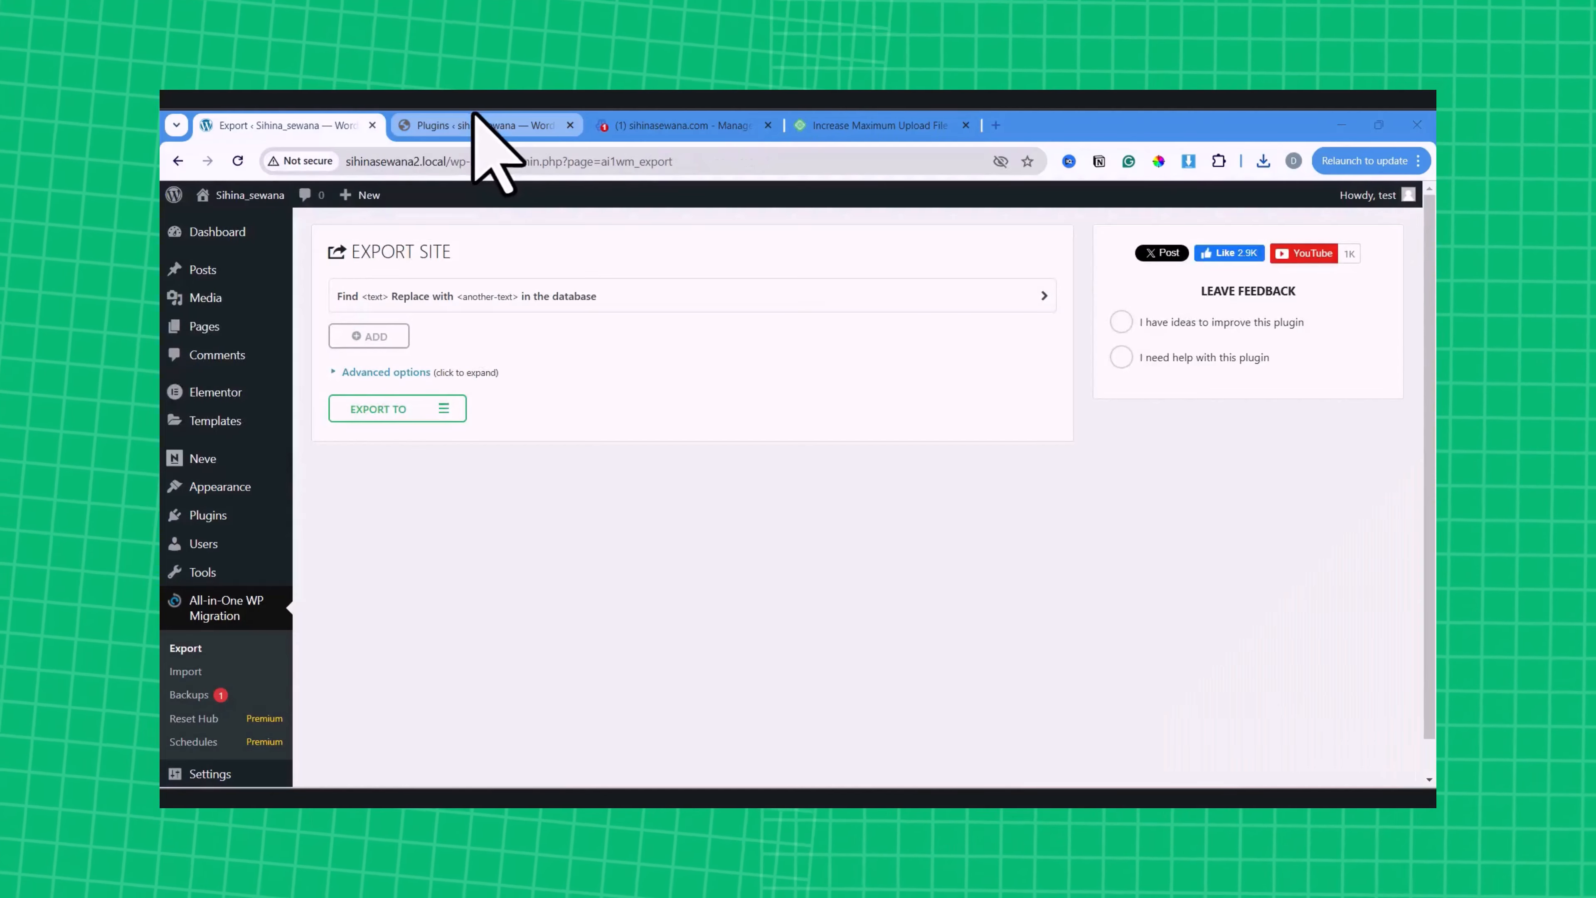
pyautogui.click(475, 126)
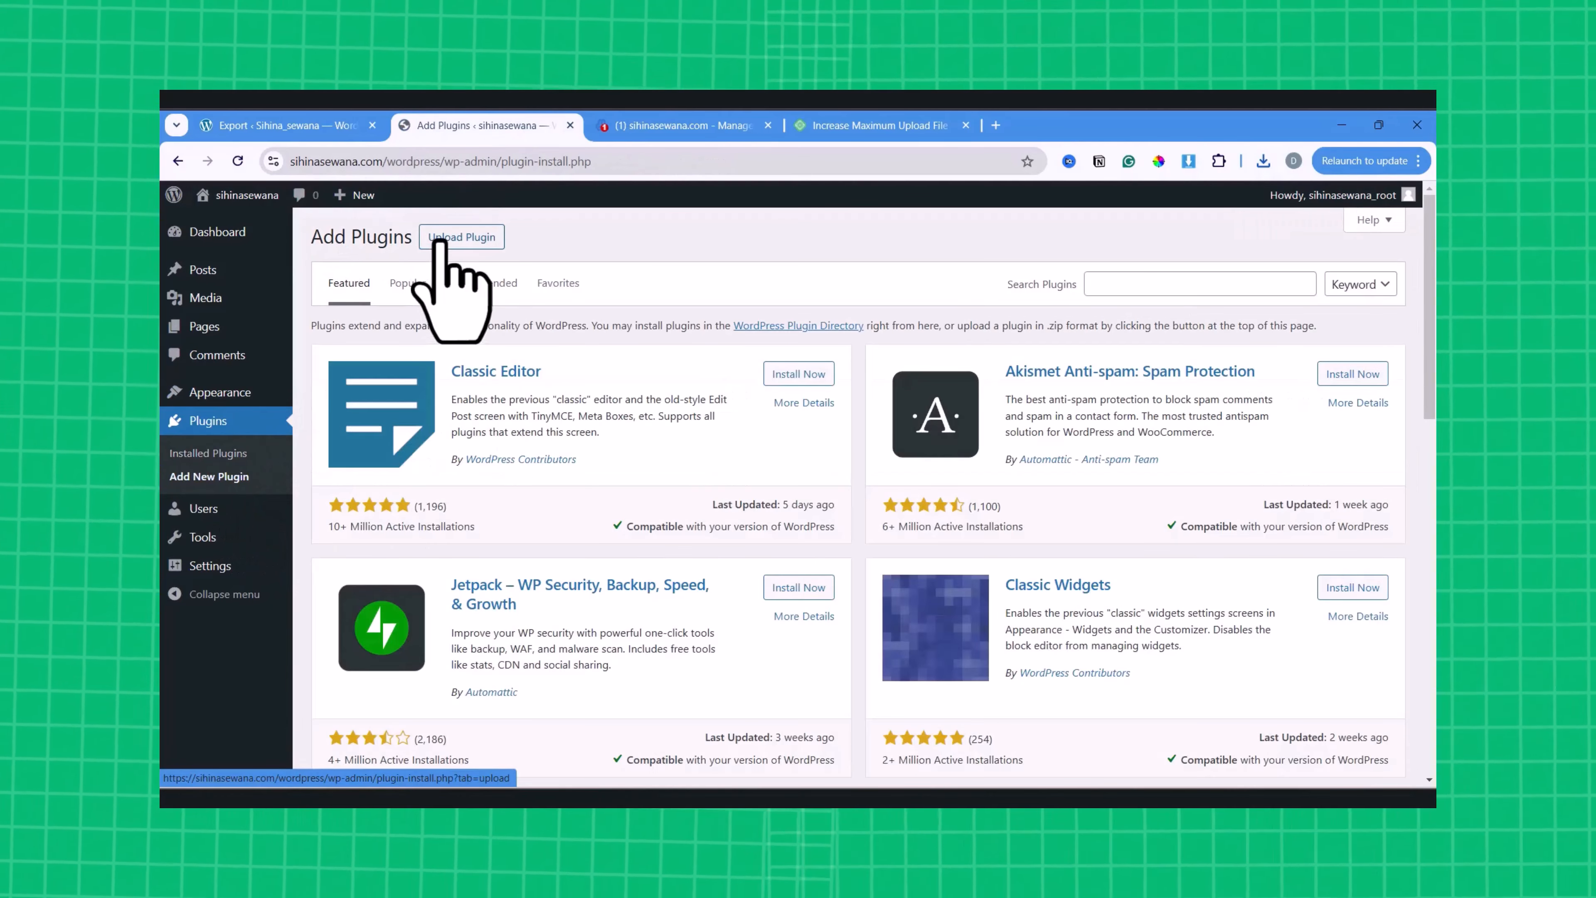
pyautogui.click(454, 237)
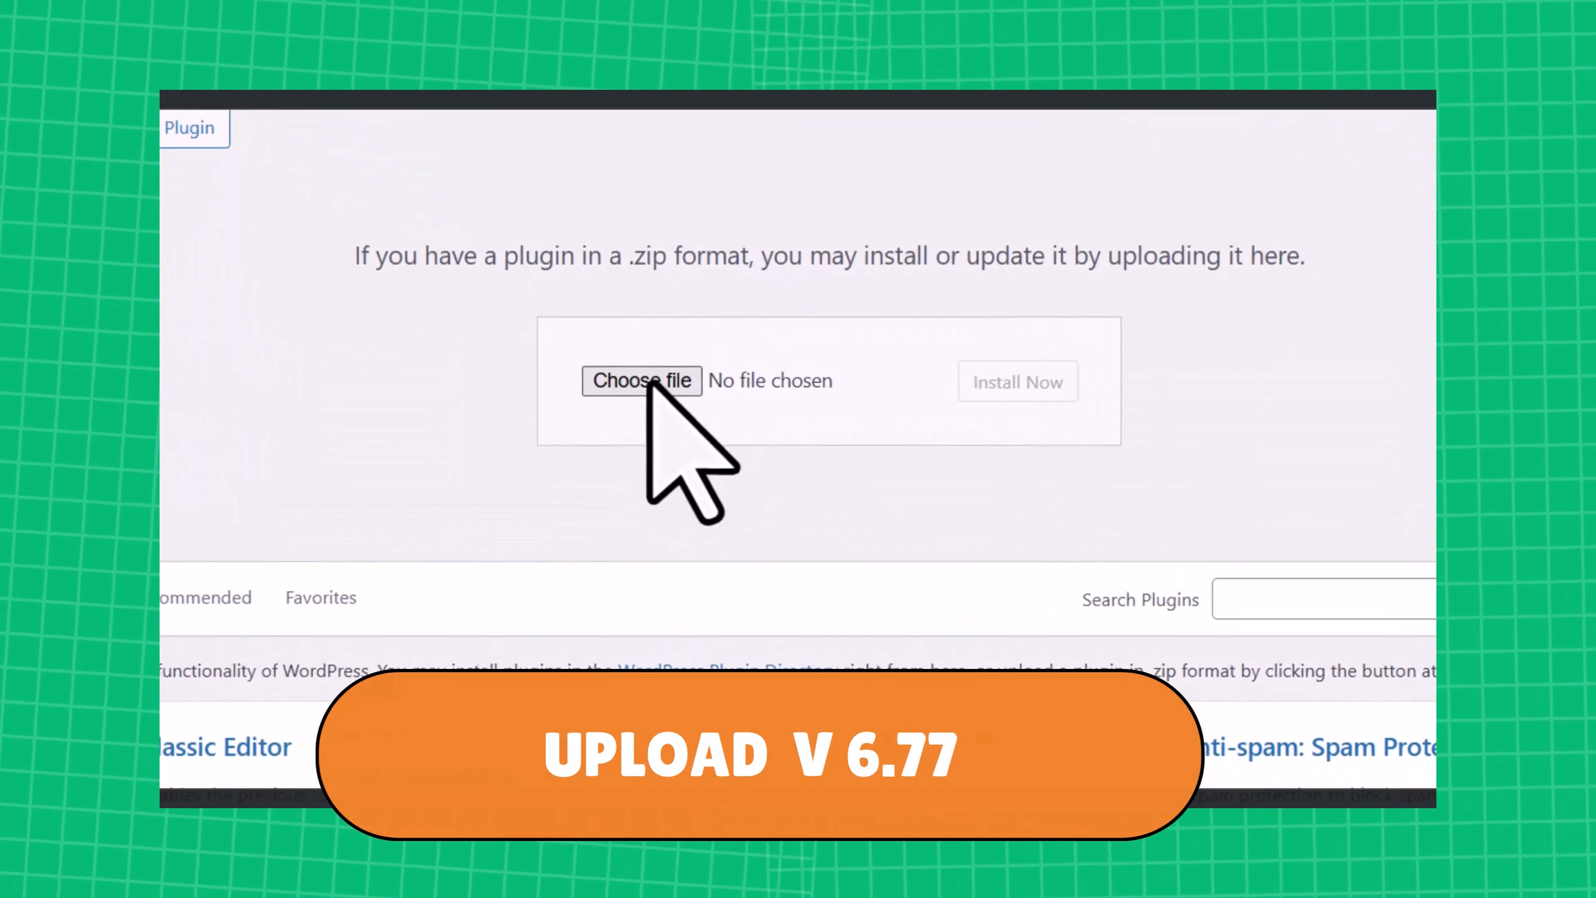
pyautogui.click(719, 385)
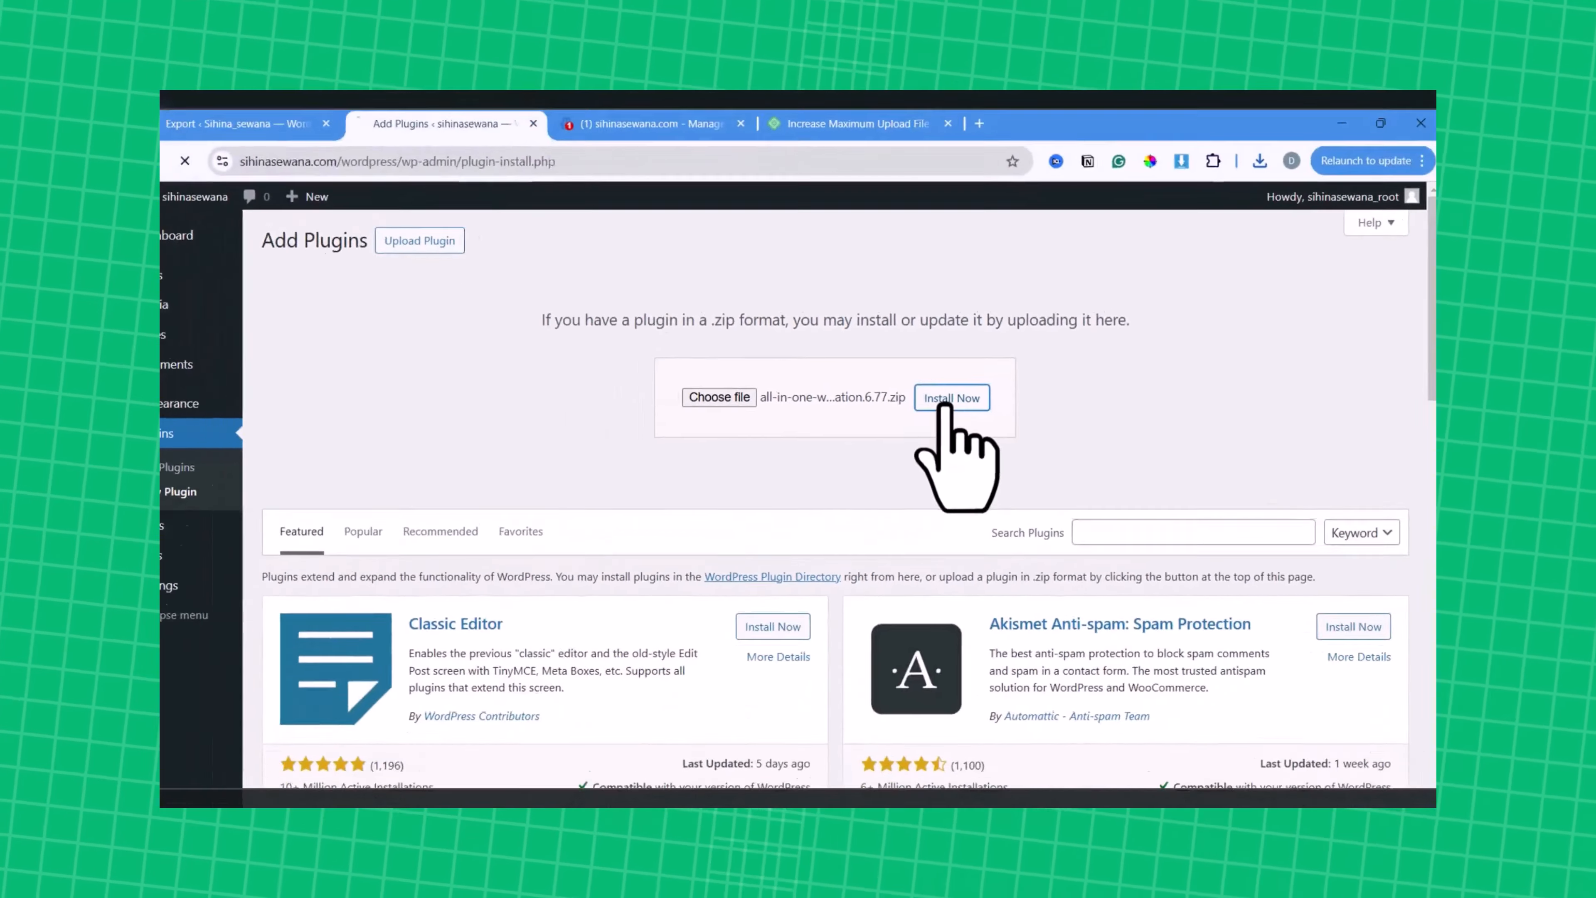
pyautogui.click(1008, 384)
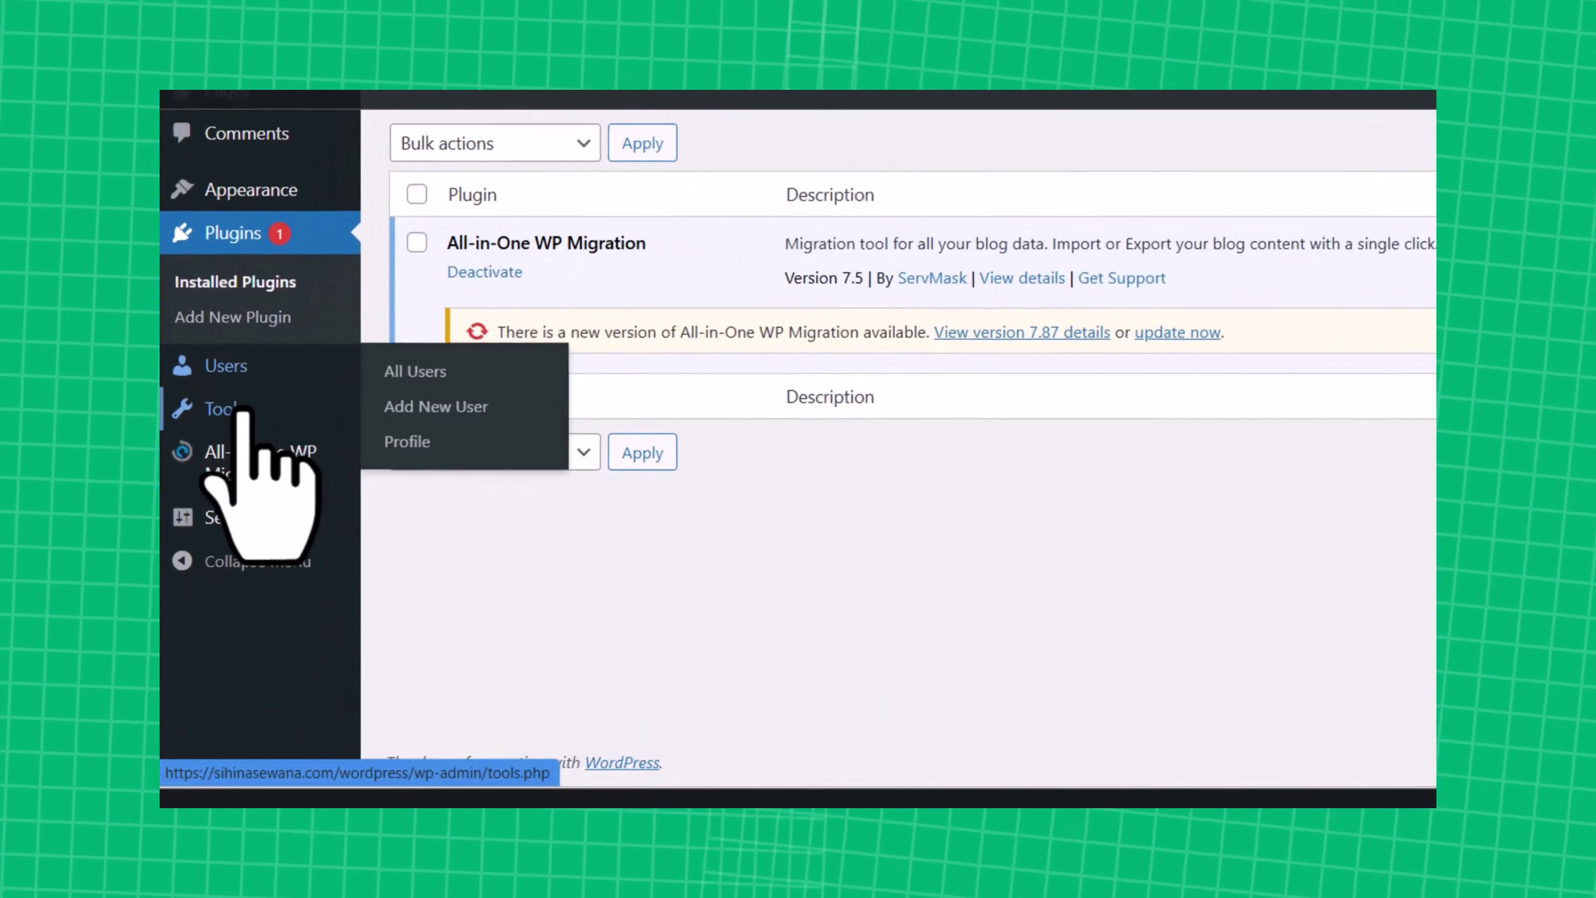
# - Open All-in-One WP Migration's constants.php in the Plugin File Editor and go to the Max File Size section
pyautogui.moveTo(234, 547)
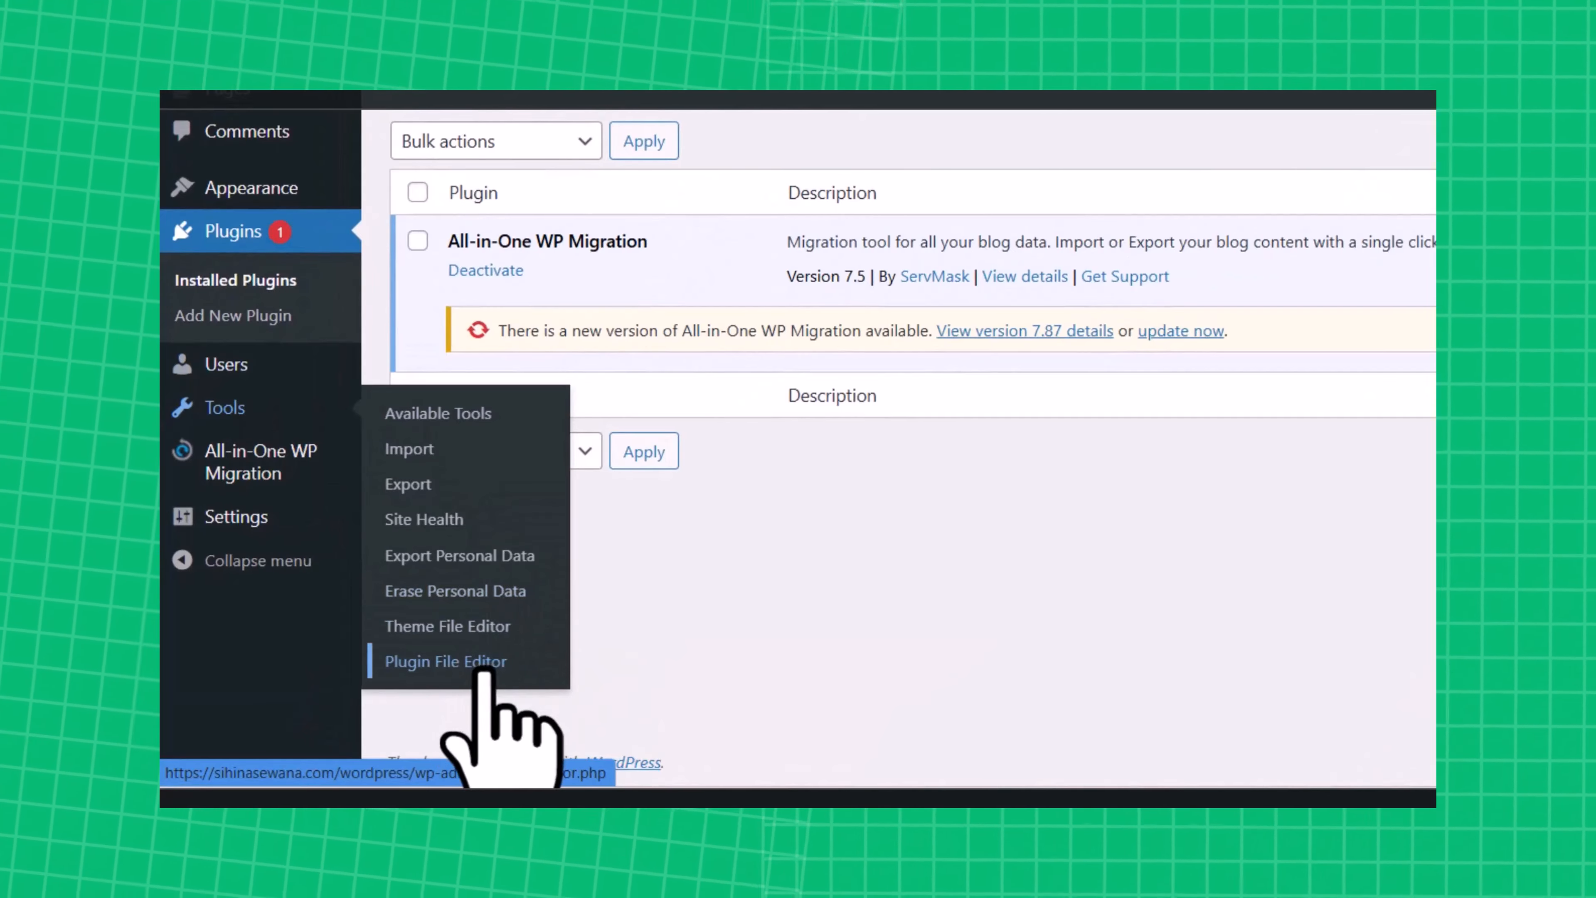
pyautogui.click(484, 670)
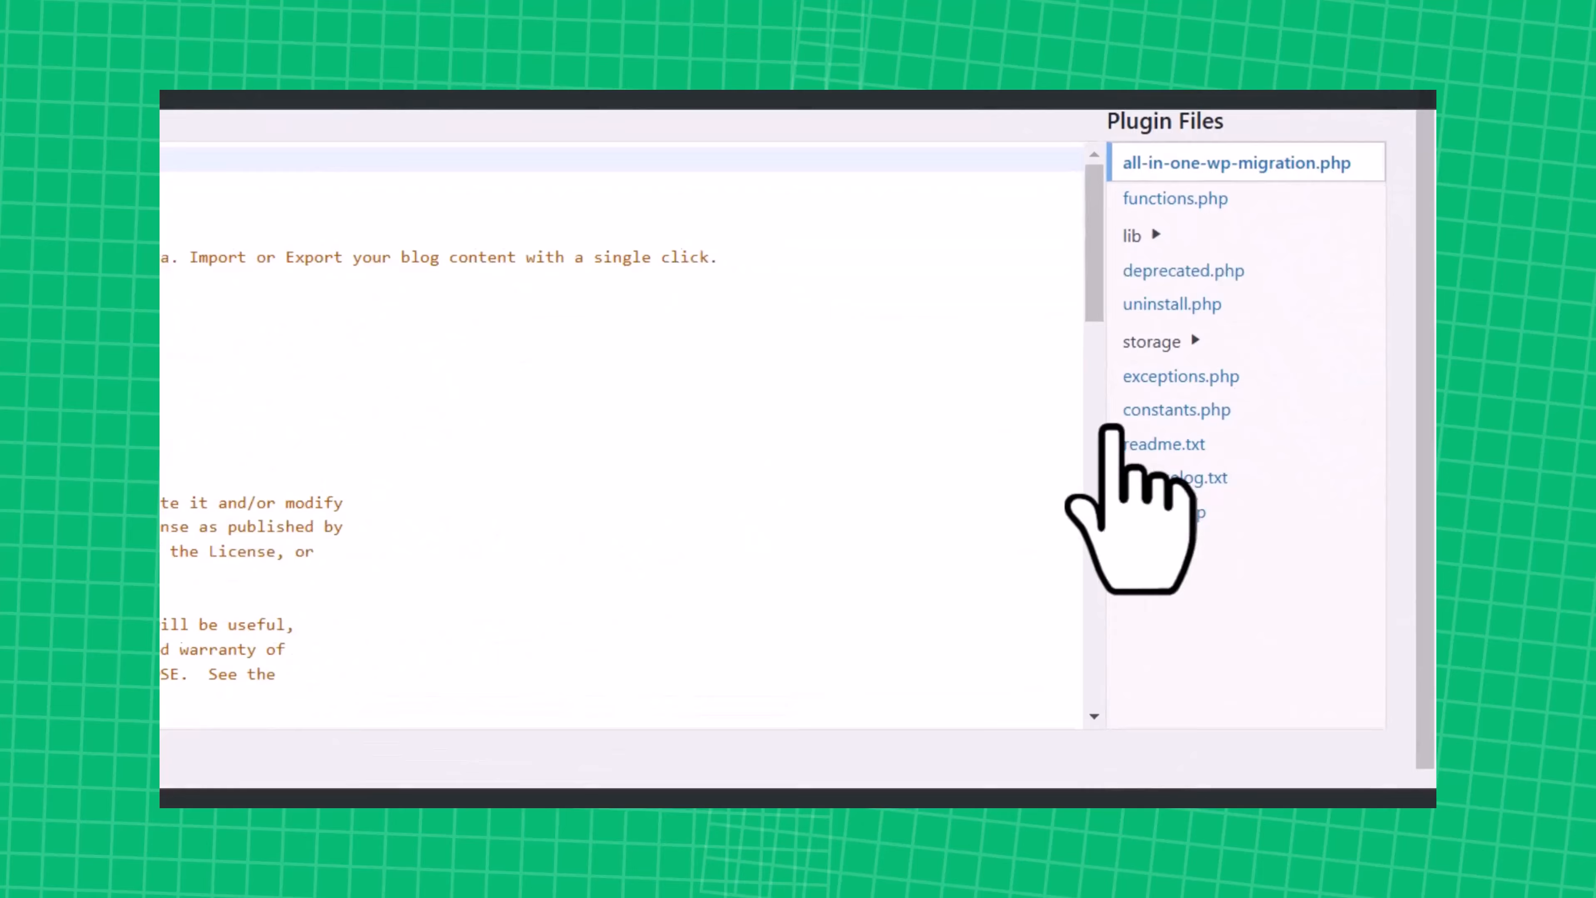
pyautogui.click(1125, 410)
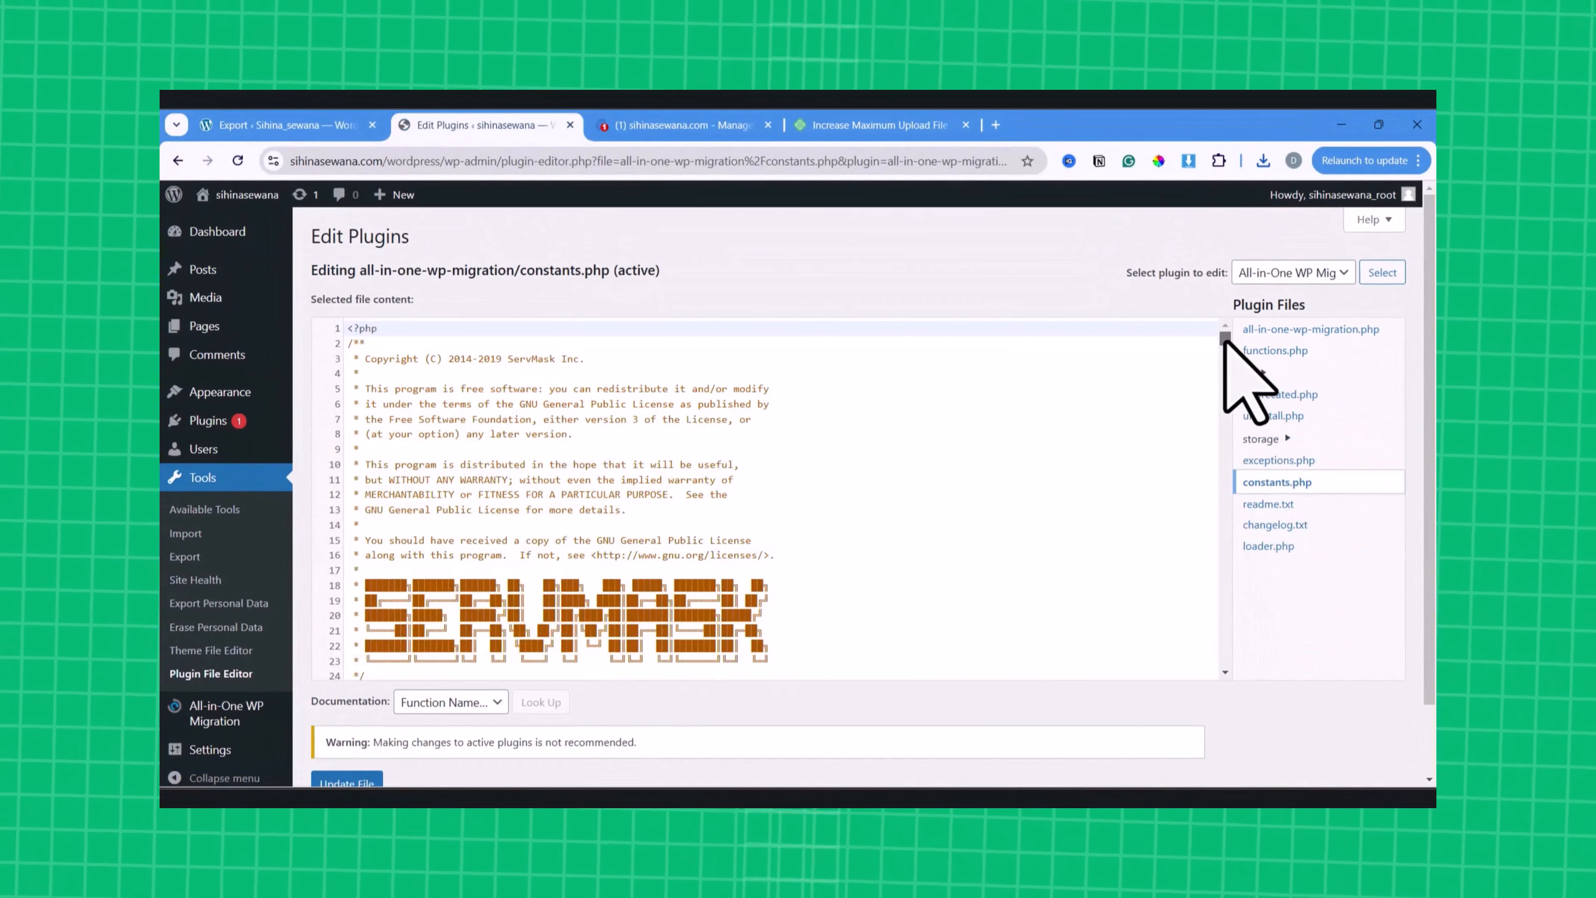
pyautogui.scroll(-2, 1226, 343)
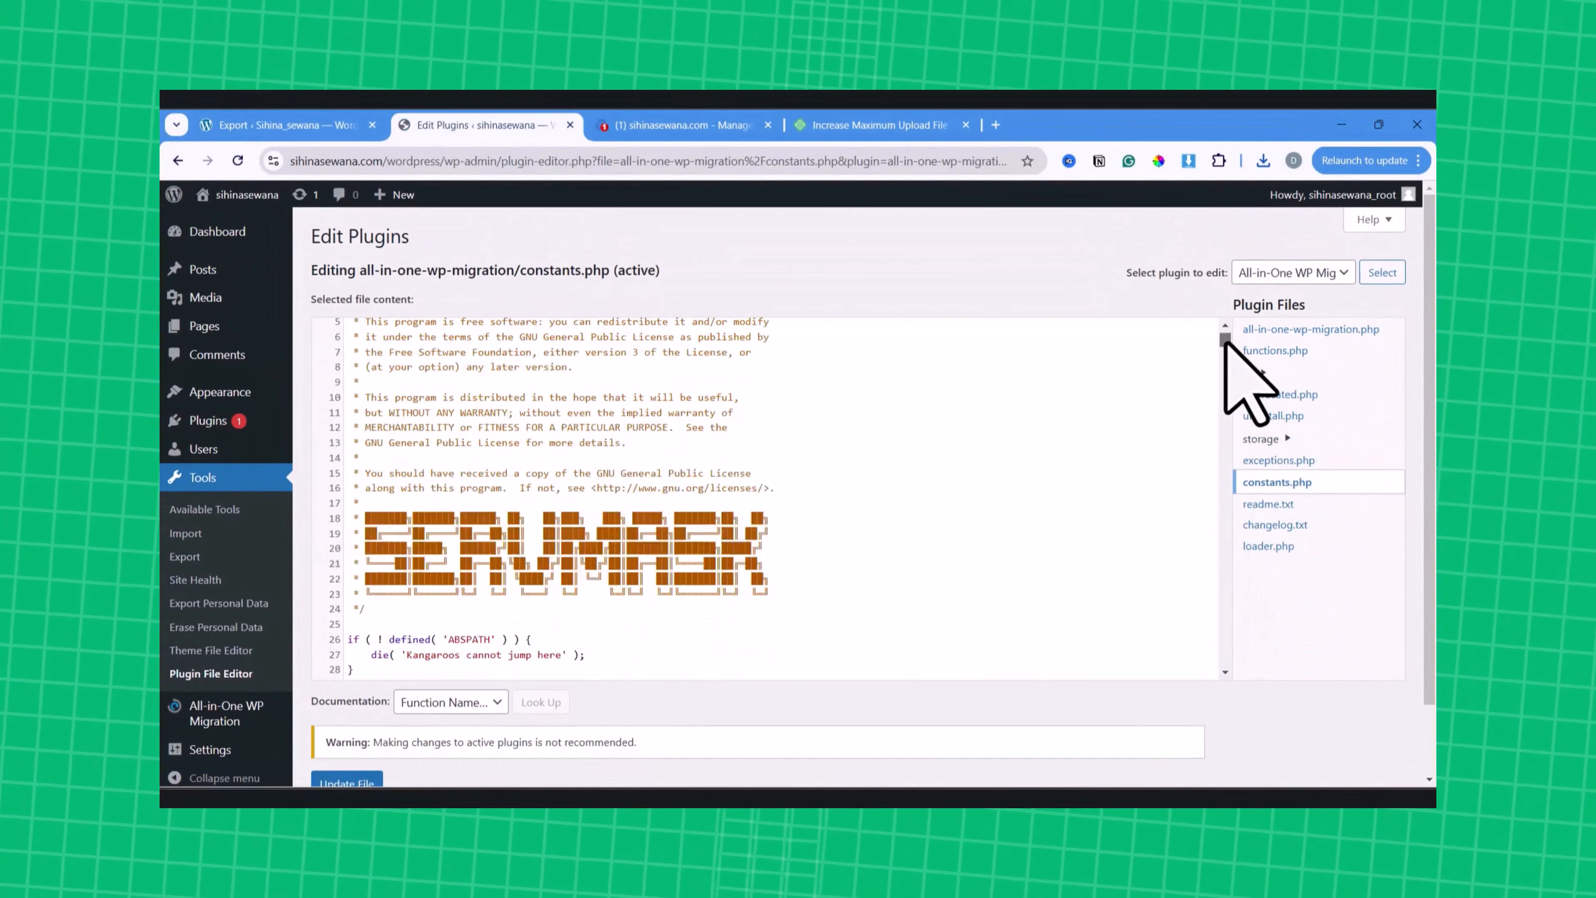
pyautogui.scroll(2, 677, 499)
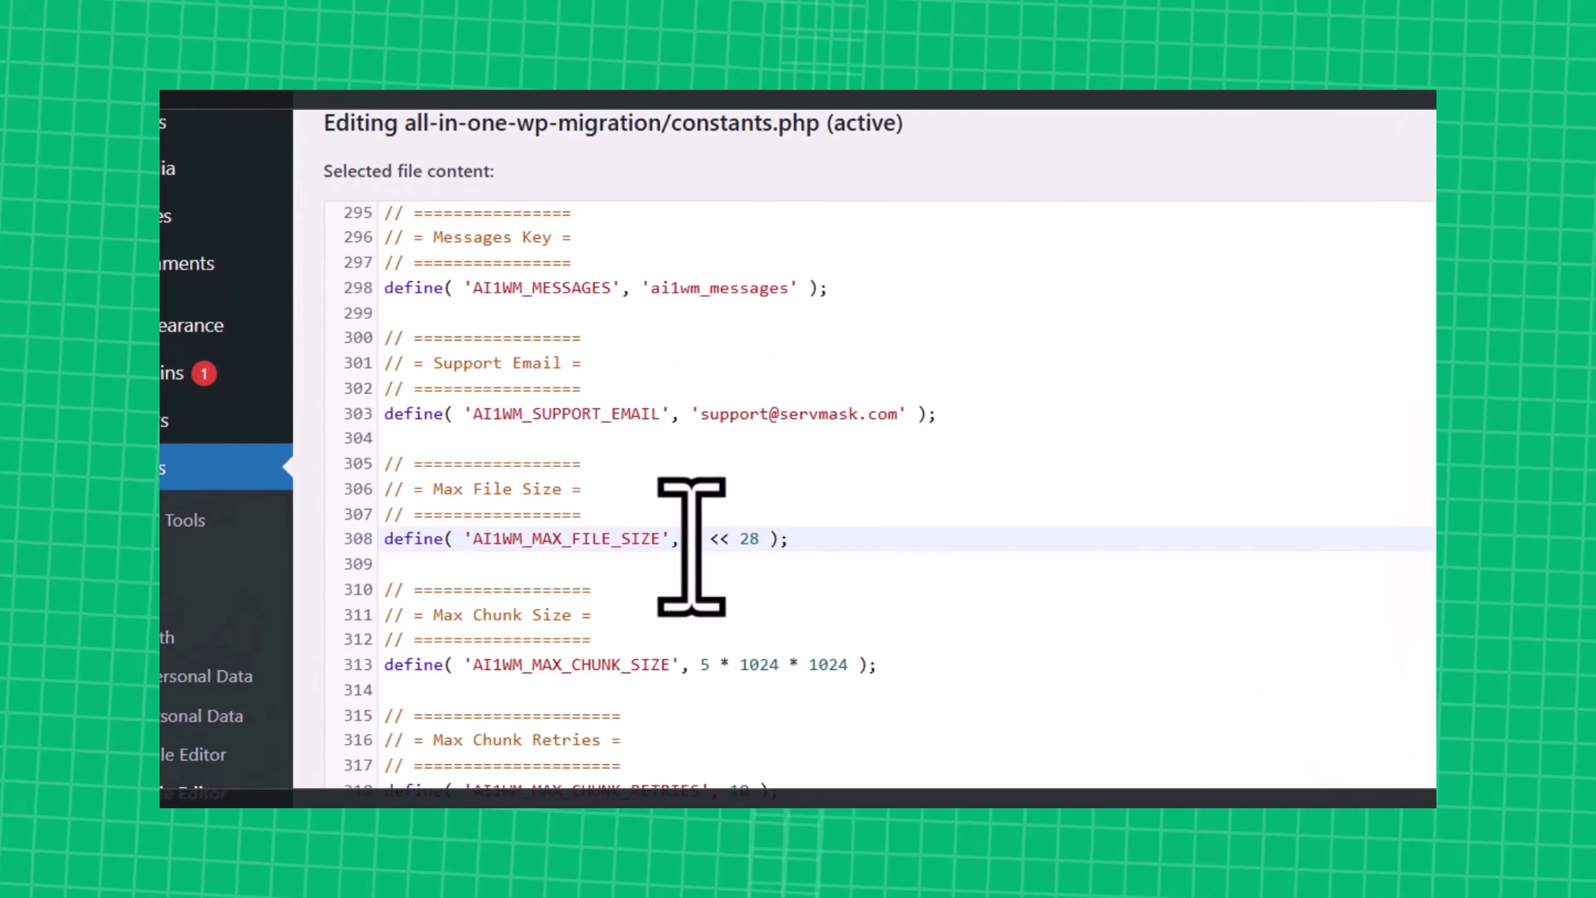
# - Select the AI1WM_MAX_FILE_SIZE value for replacement and copy the byte equivalent of 512 MB from the GIGAcalculator MB to Bytes Converter
pyautogui.moveTo(691, 542); pyautogui.dragTo(781, 550)
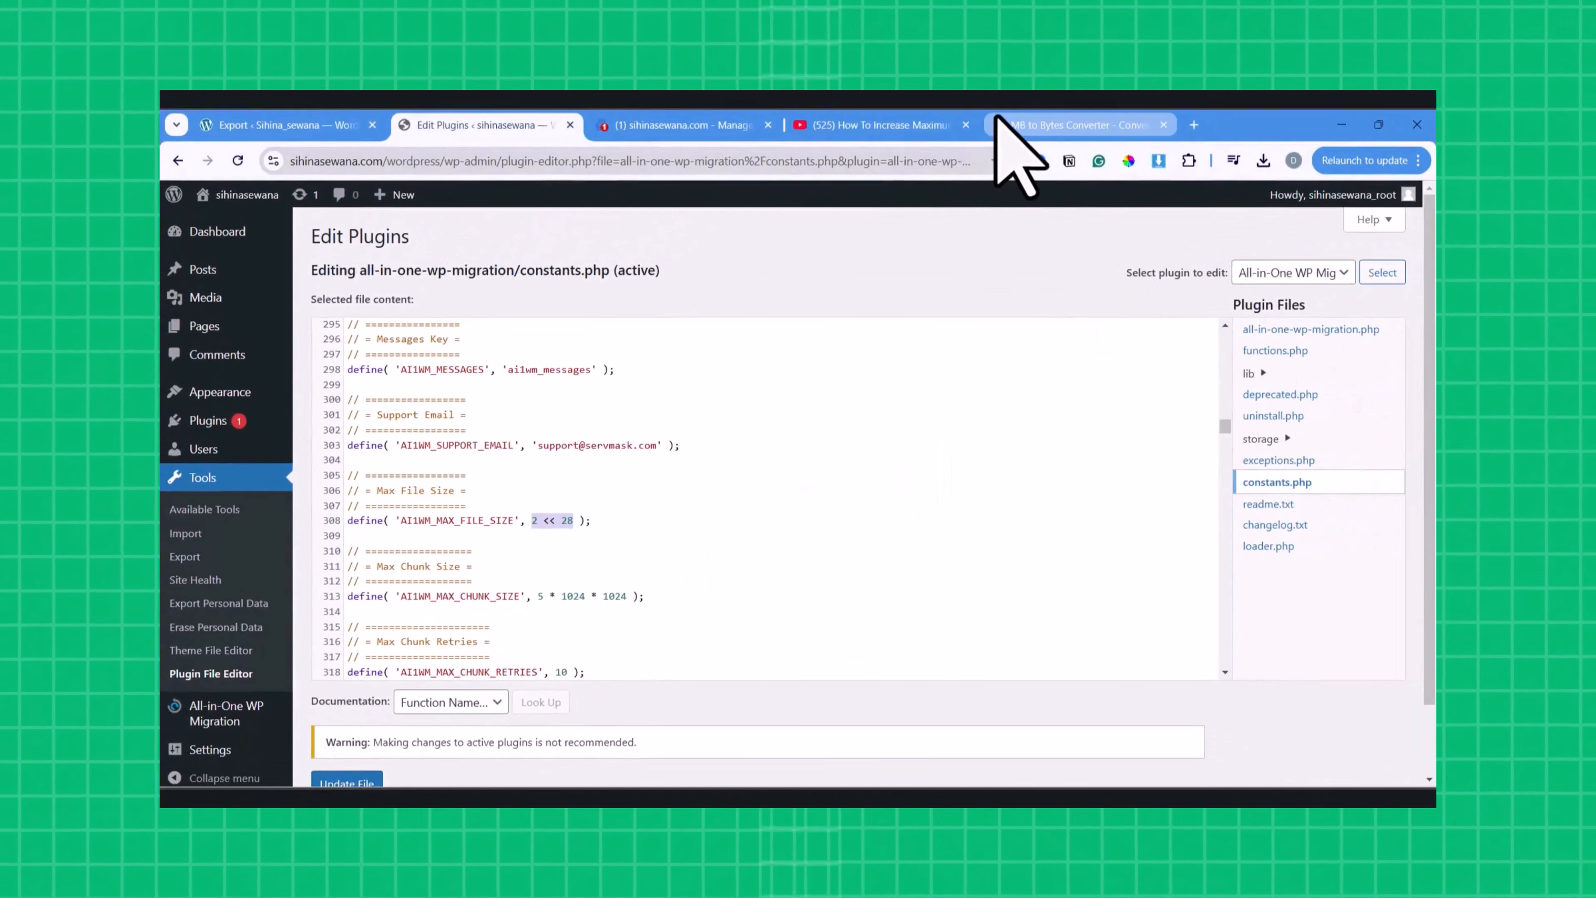
pyautogui.click(999, 124)
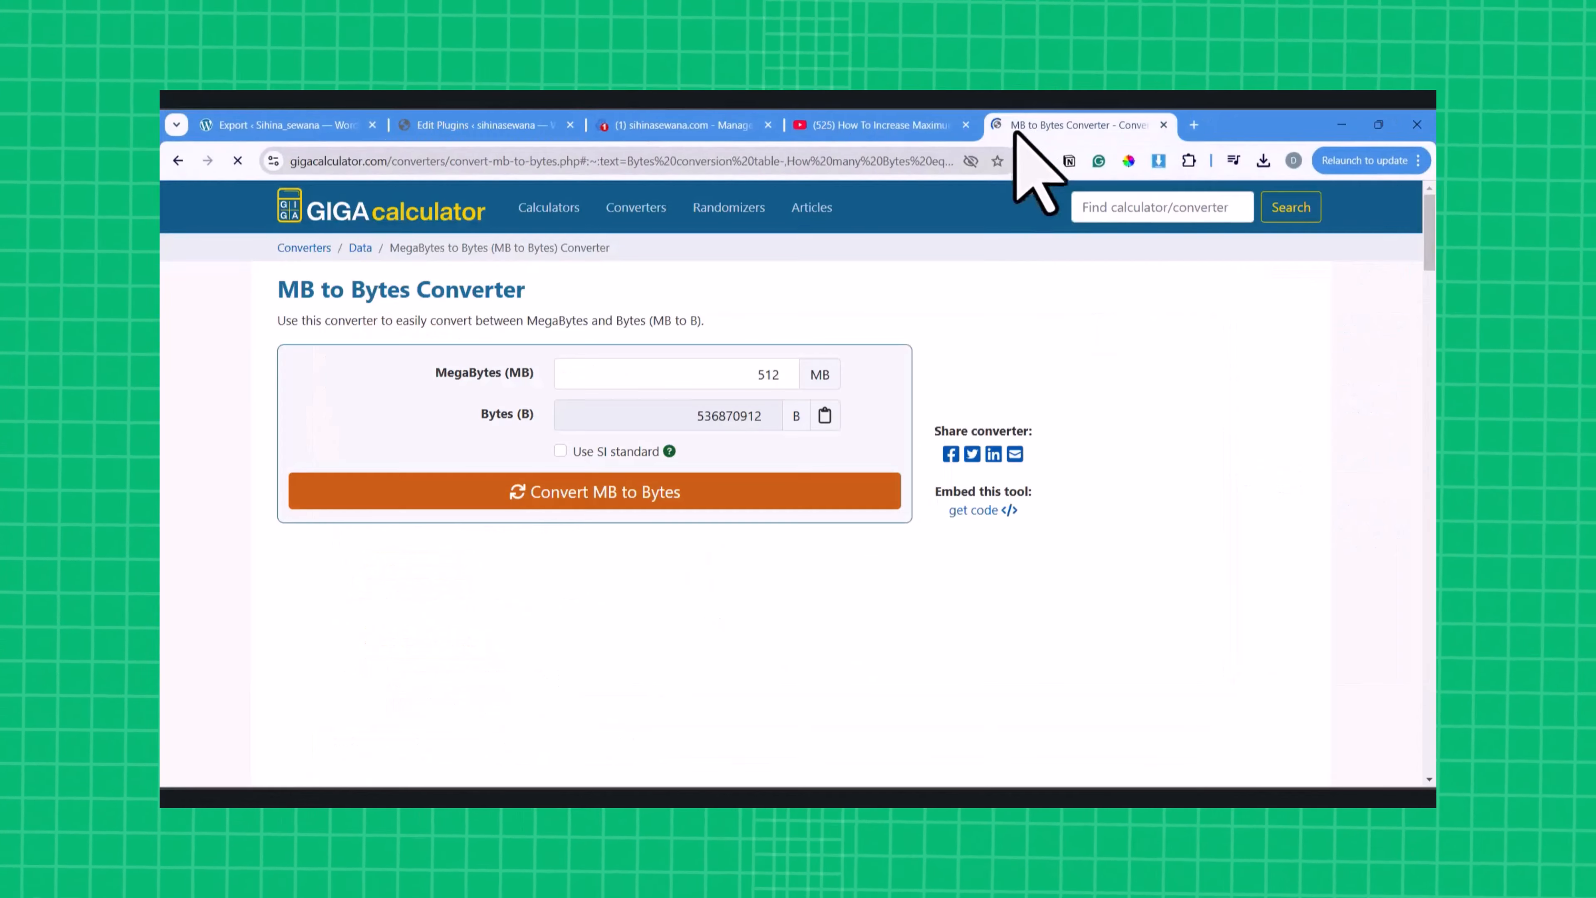
pyautogui.click(779, 375)
pyautogui.moveTo(691, 415); pyautogui.dragTo(706, 417)
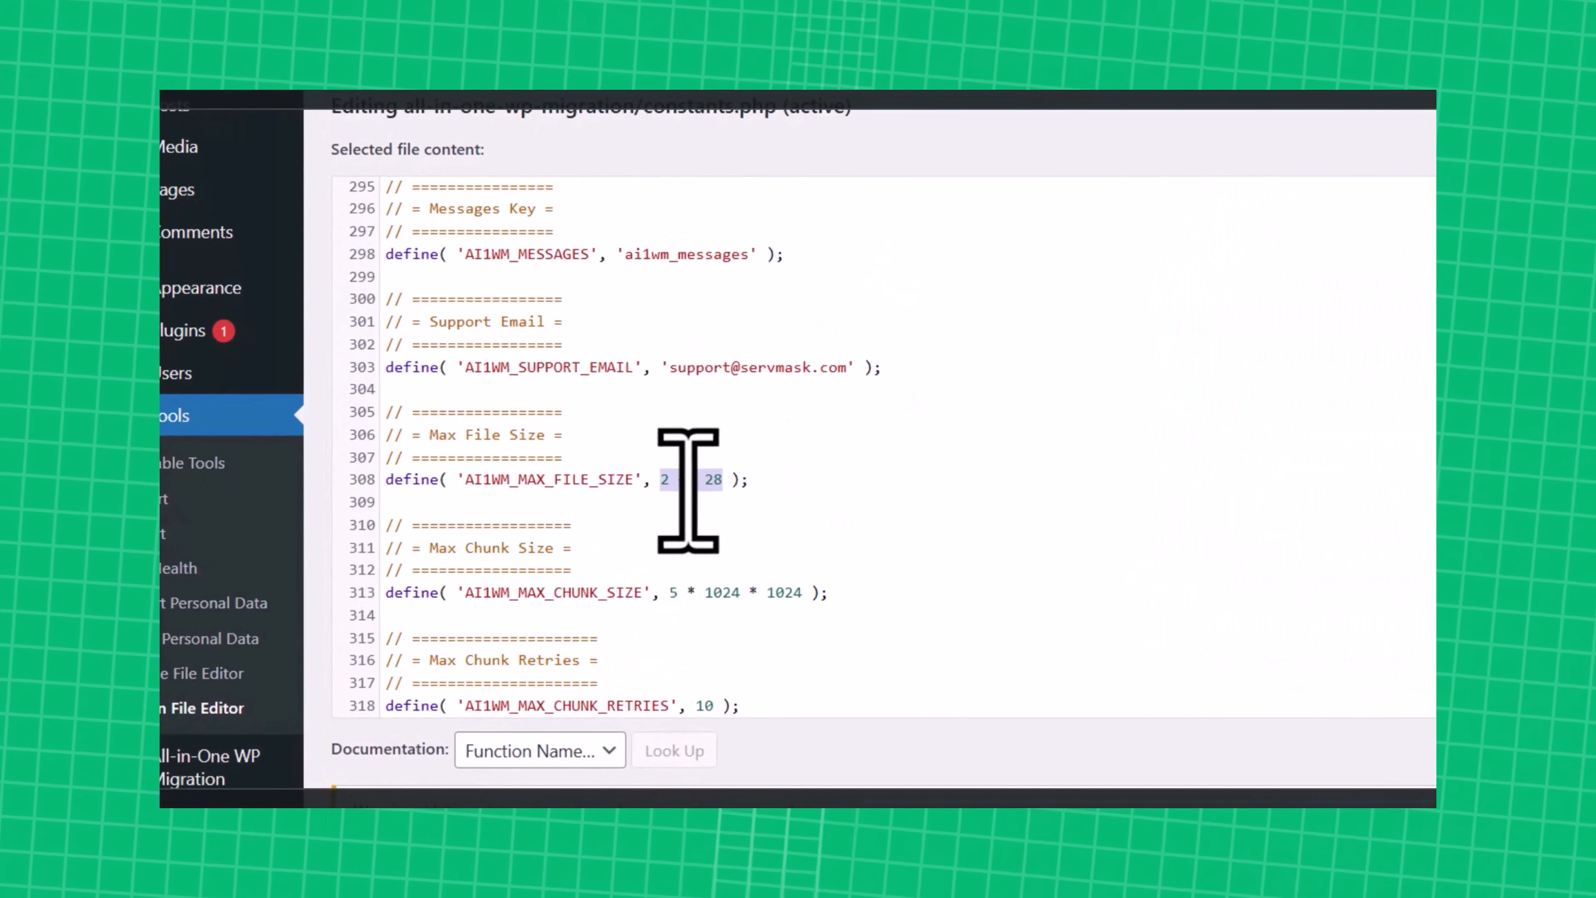
# - Replace the selected AI1WM_MAX_FILE_SIZE value in constants.php with 536870912 and open the migration plugin's Import page
pyautogui.rightClick(689, 483)
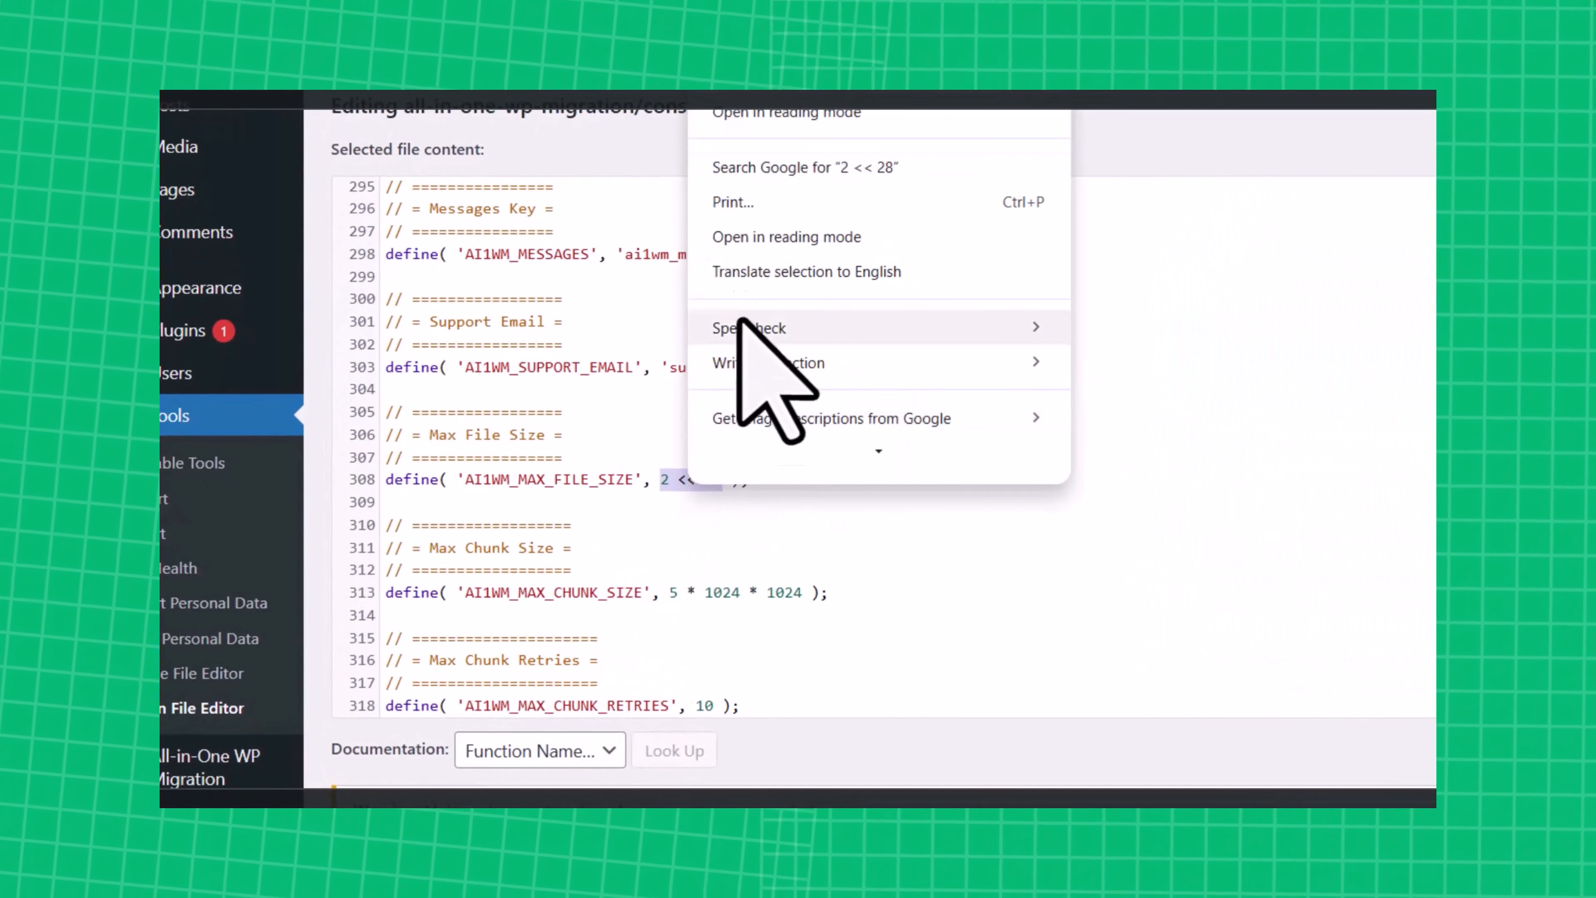
pyautogui.press('Escape')
pyautogui.write('536870912')
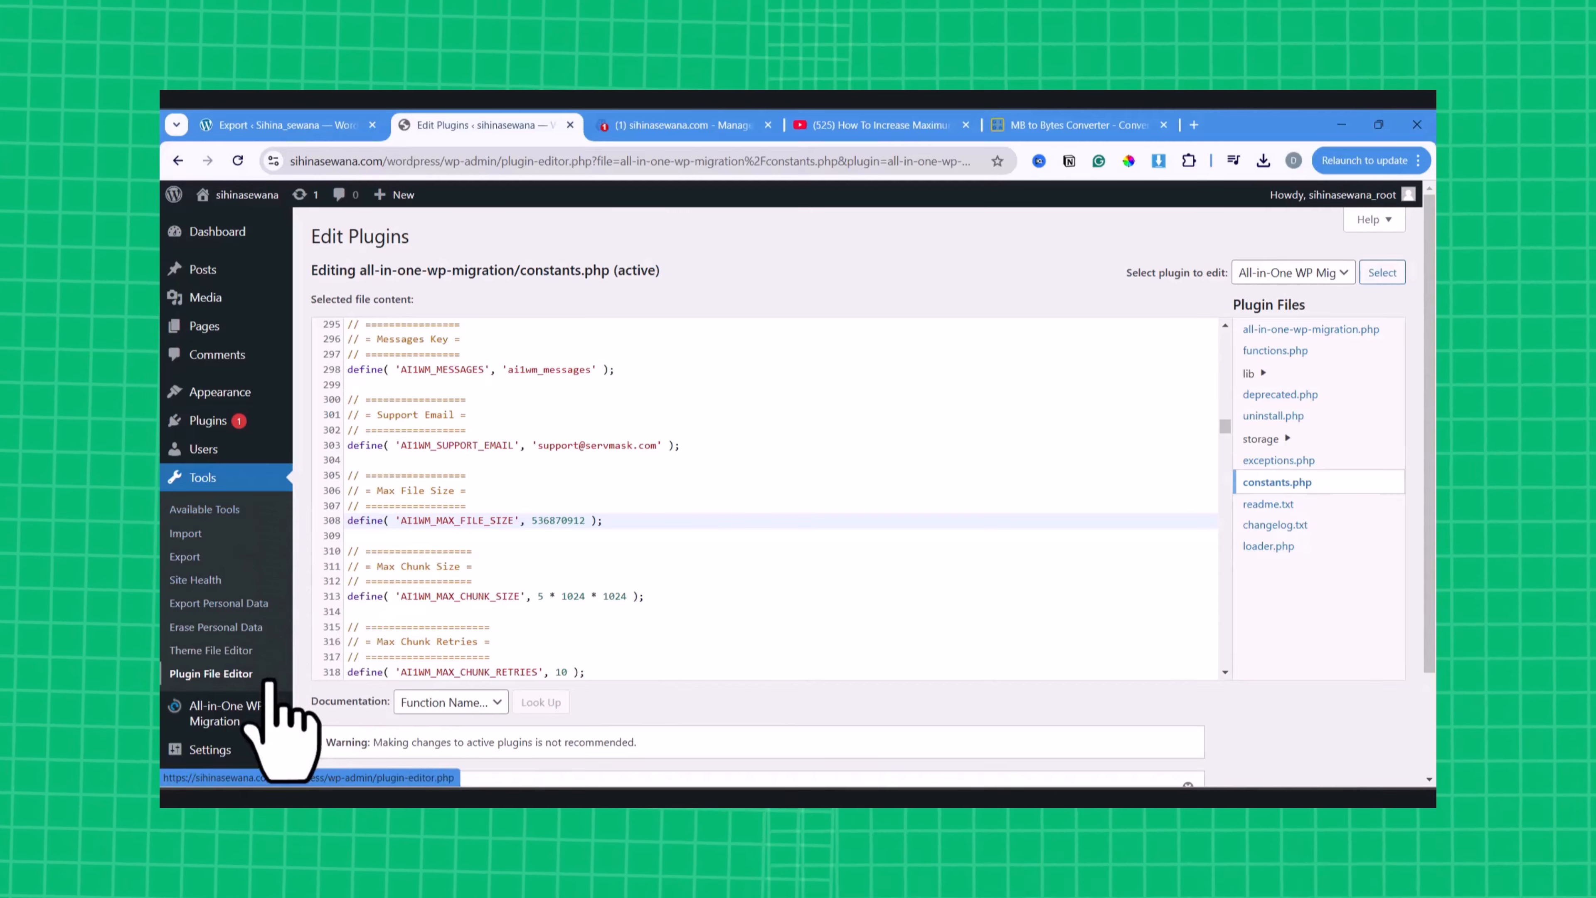
pyautogui.moveTo(247, 718)
pyautogui.click(323, 716)
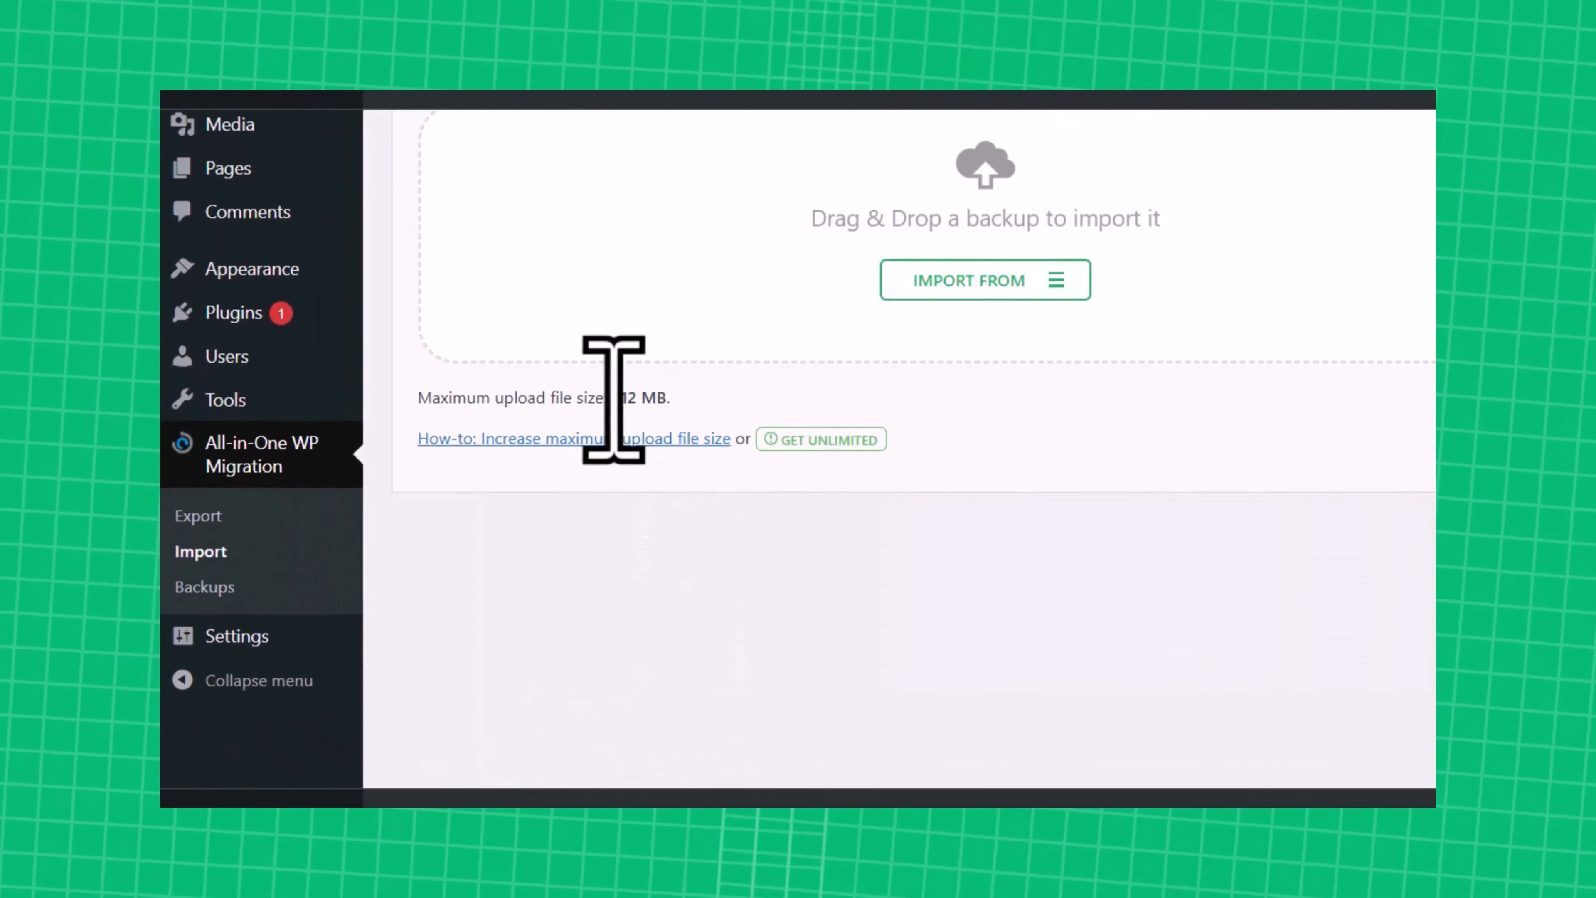
# - Check the maximum upload file size and import the sihinasewana2-local-20241127 WPRESS backup file from the New Volume (D:) drive
pyautogui.moveTo(611, 397); pyautogui.dragTo(666, 399)
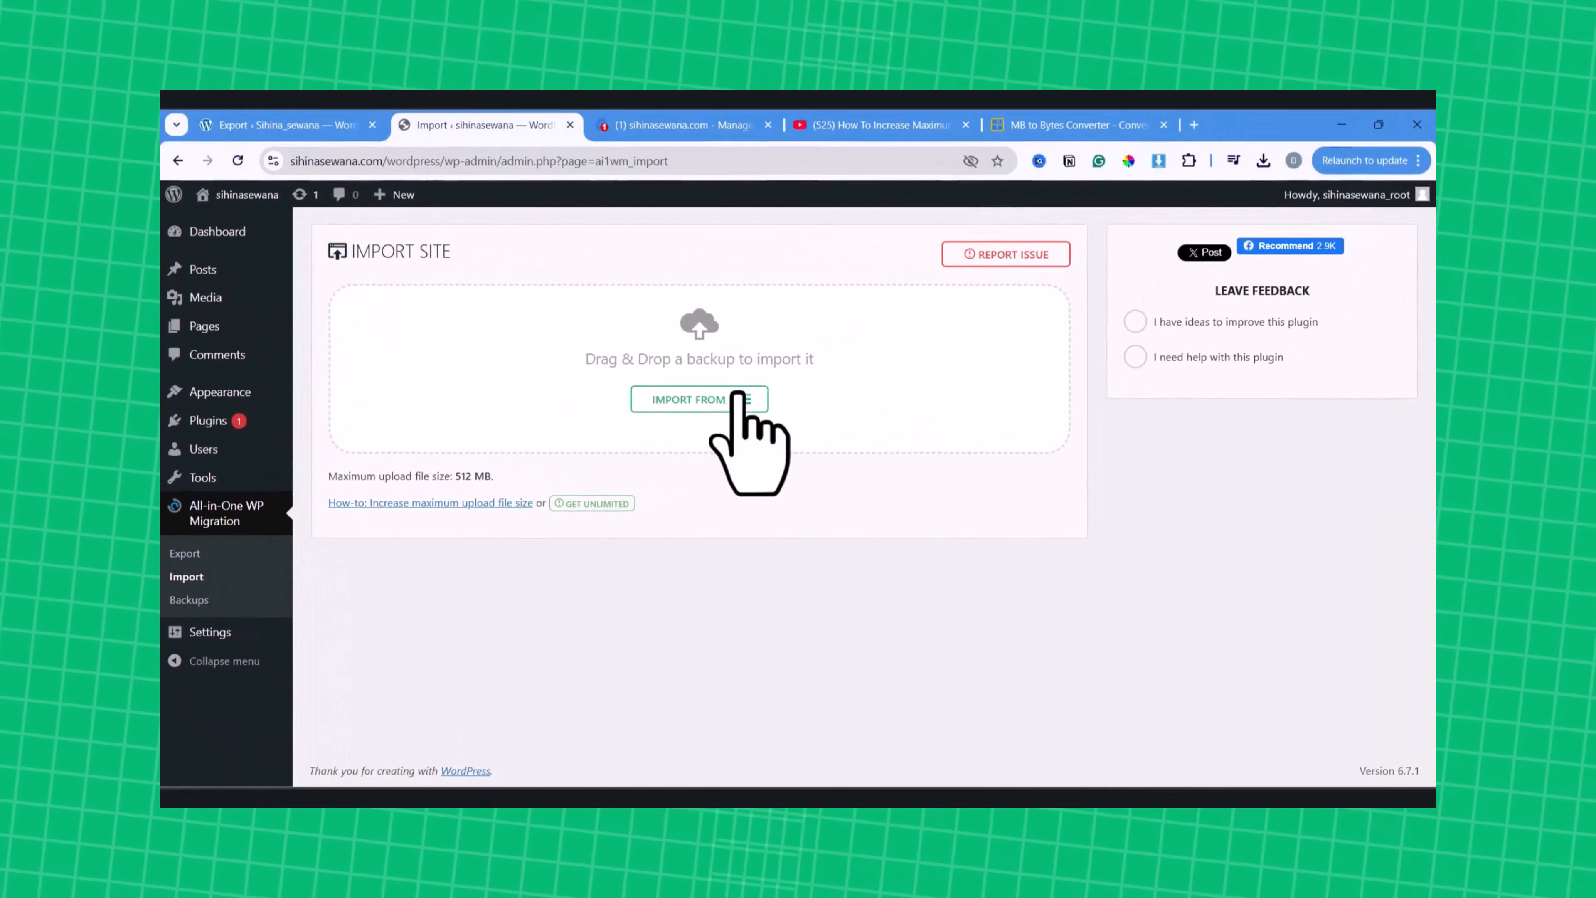
pyautogui.click(996, 284)
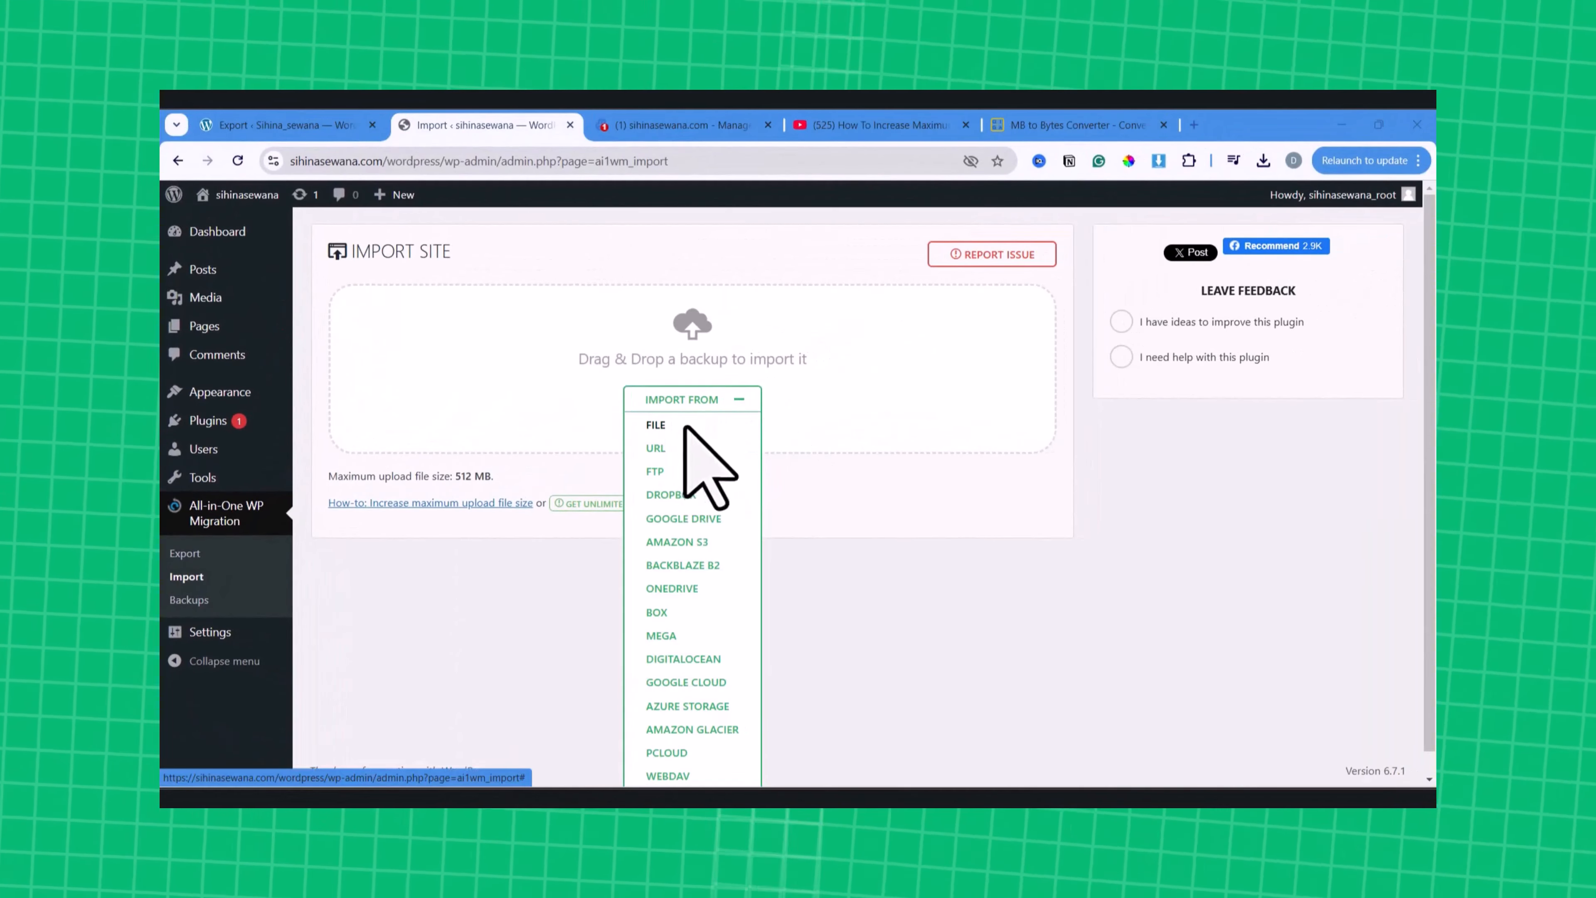
pyautogui.click(685, 425)
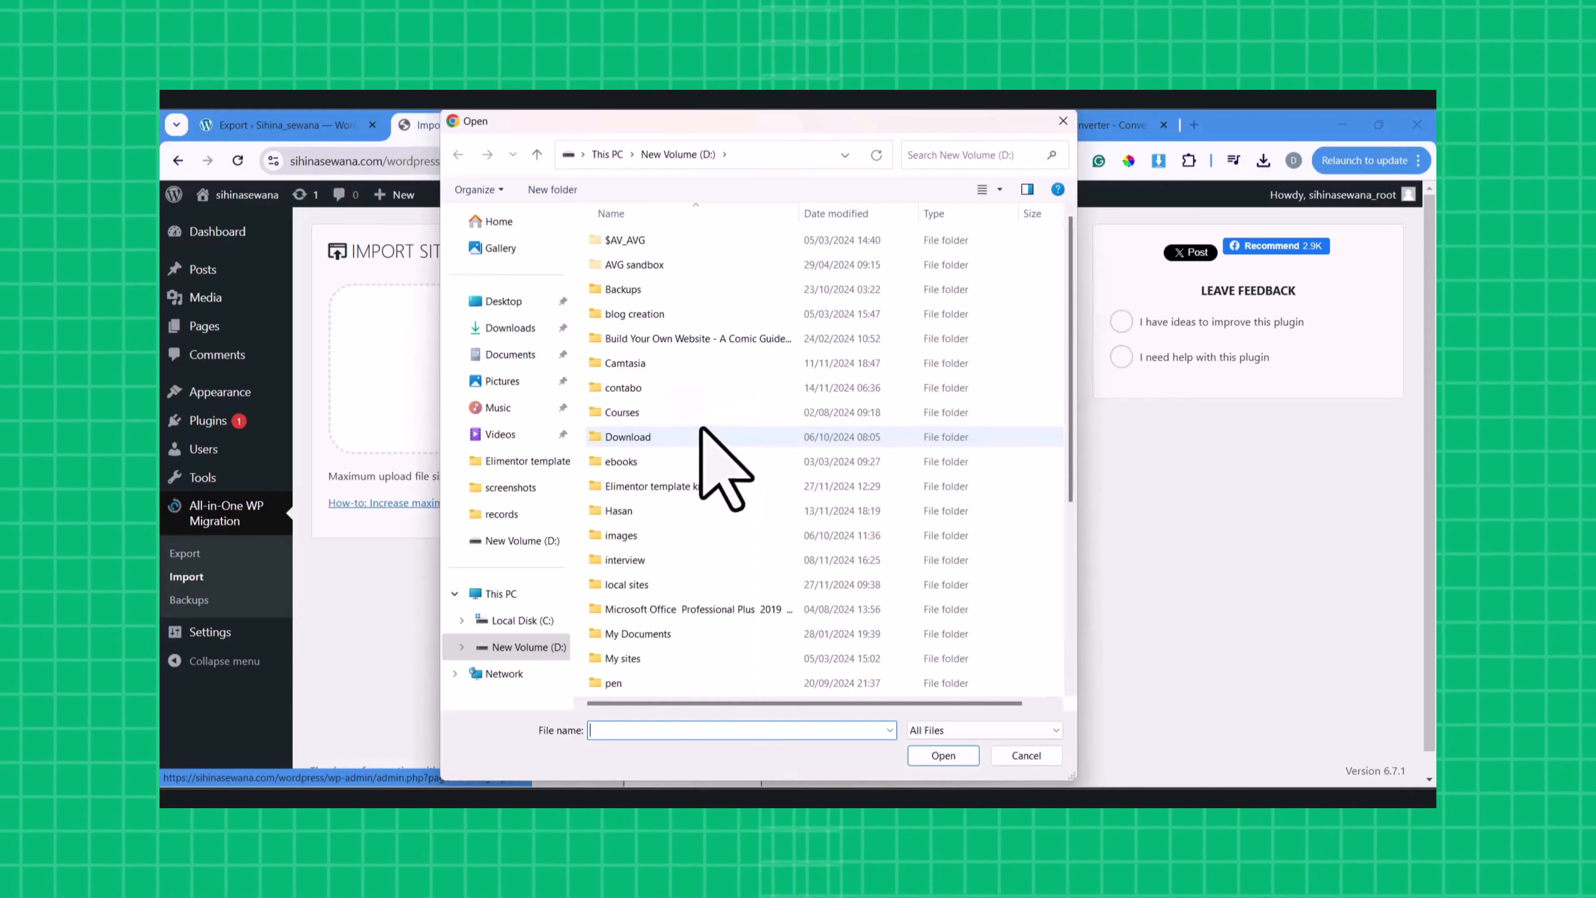
pyautogui.moveTo(1069, 420); pyautogui.dragTo(1061, 651)
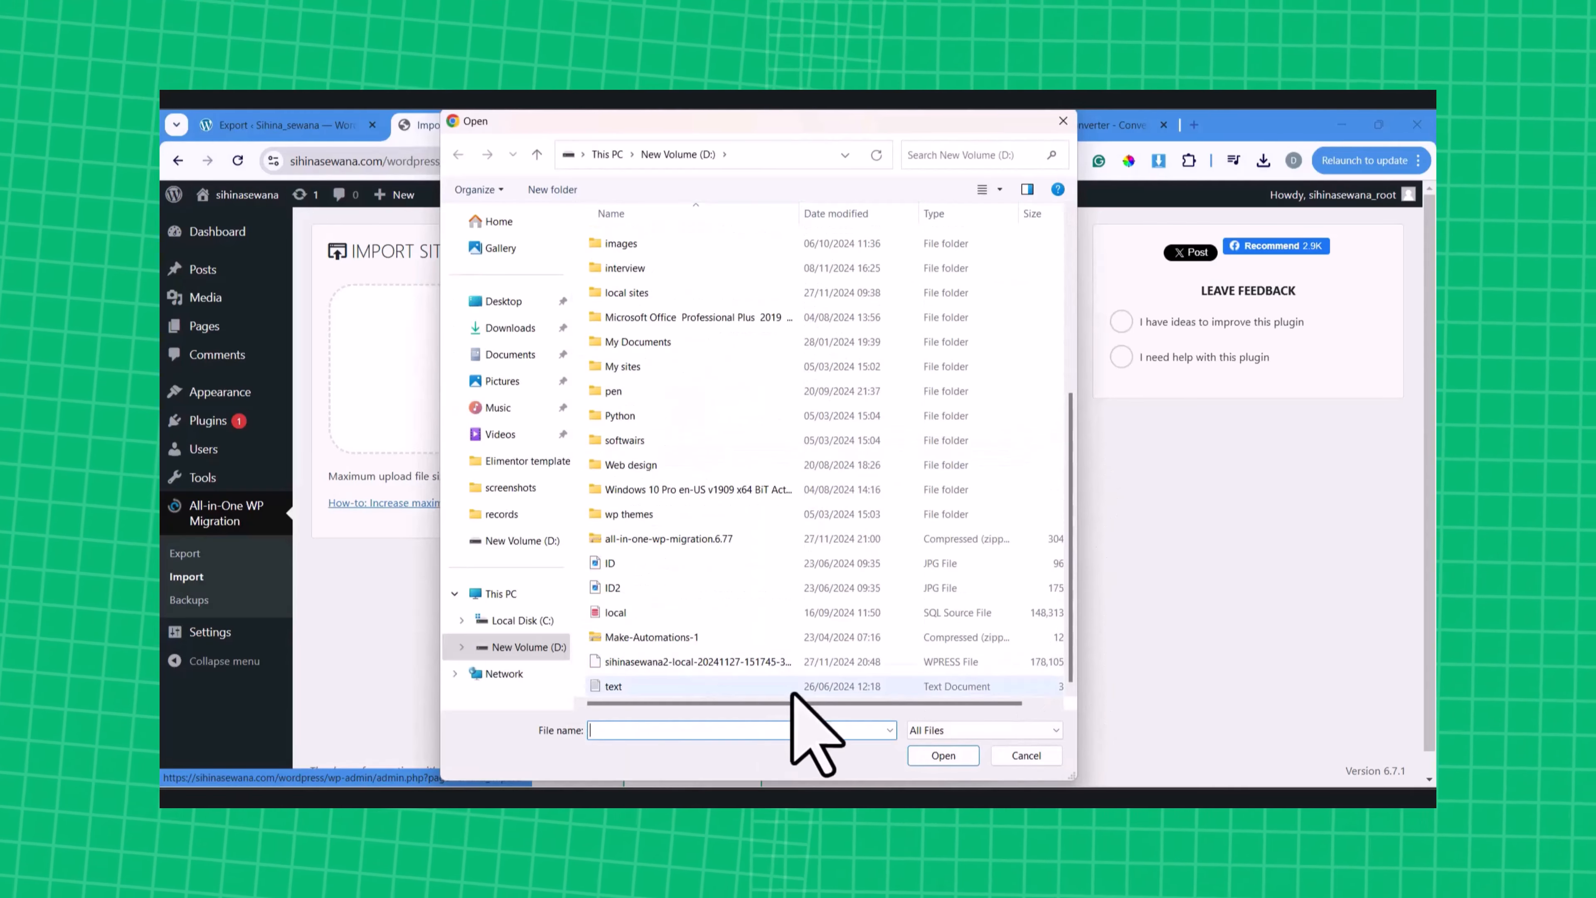
pyautogui.click(748, 662)
pyautogui.click(929, 755)
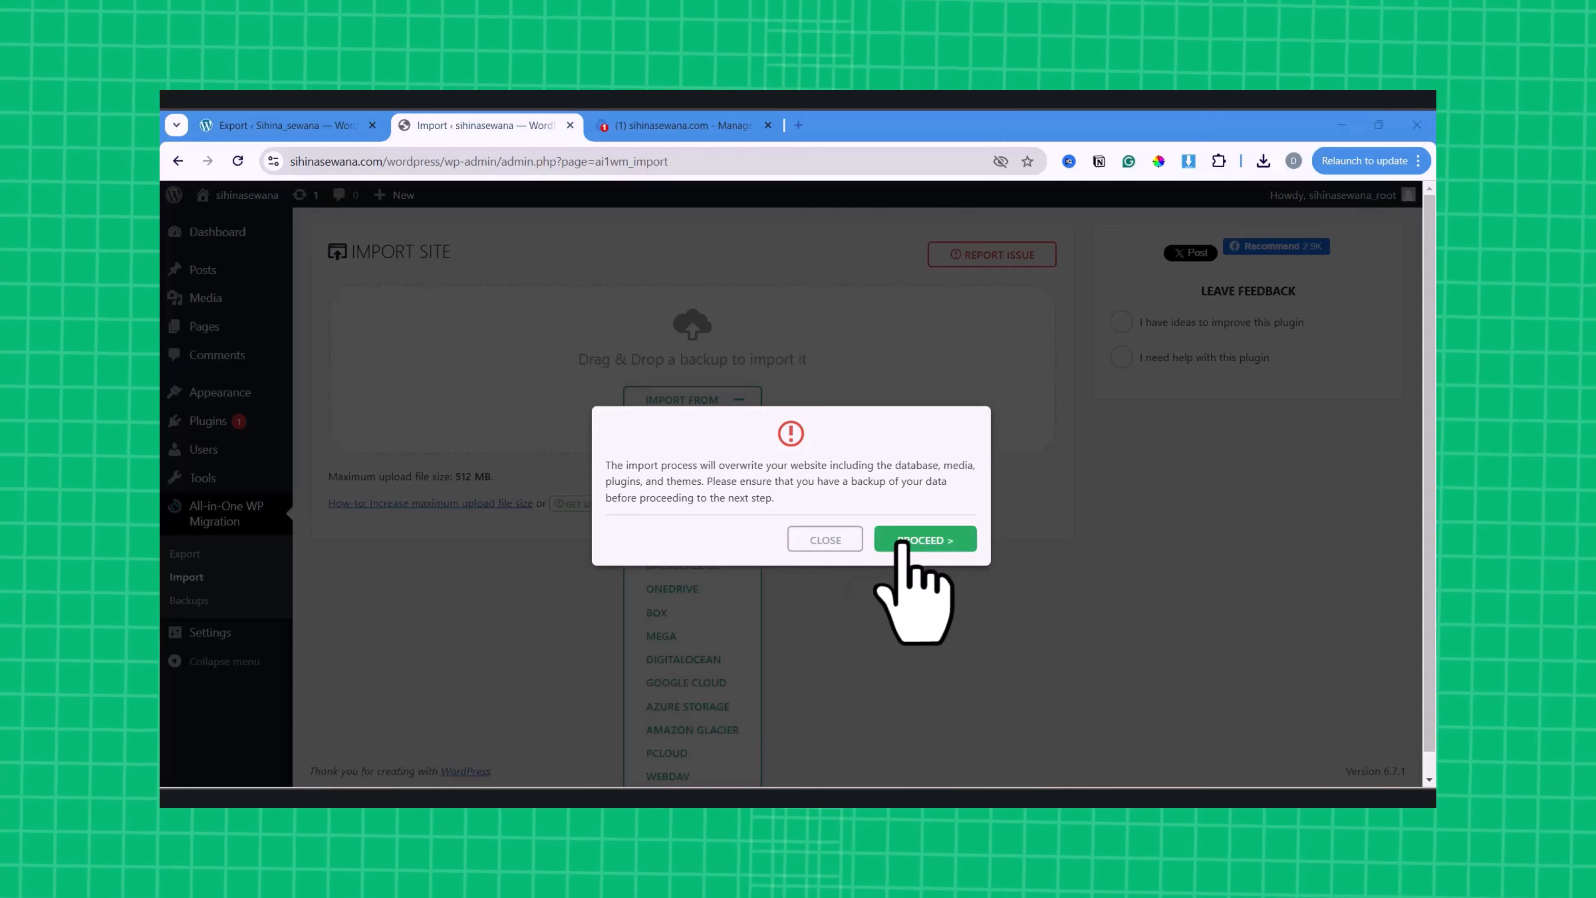
# - Approve overwriting the live site with the backup, finish the import and look over the imported homepage
pyautogui.click(903, 542)
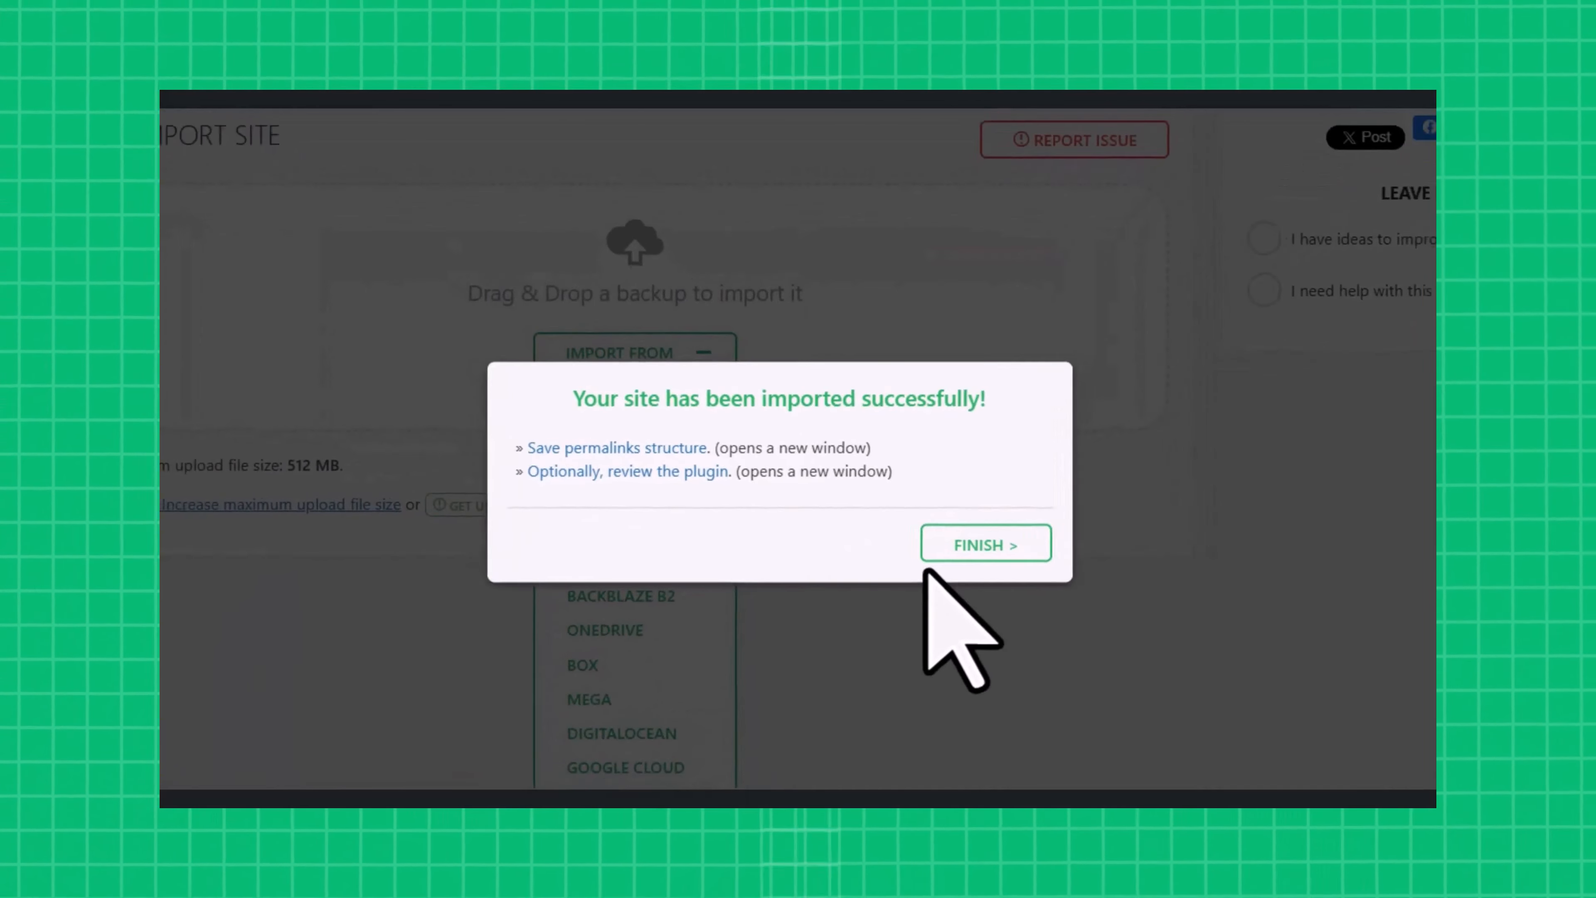
pyautogui.click(995, 546)
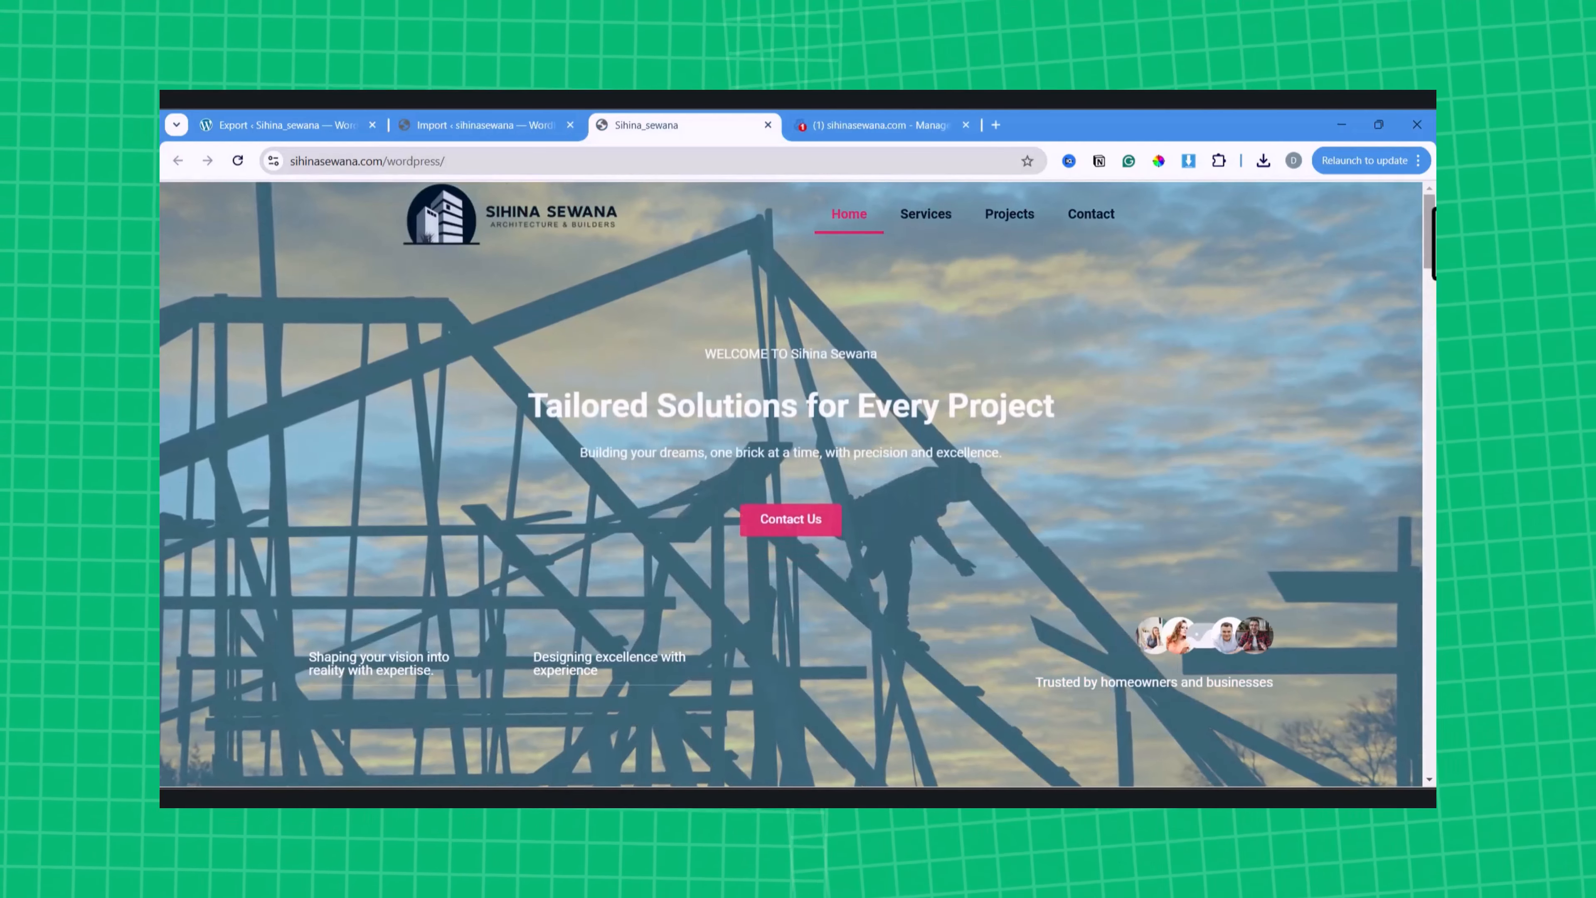
pyautogui.moveTo(1430, 259); pyautogui.dragTo(1430, 213)
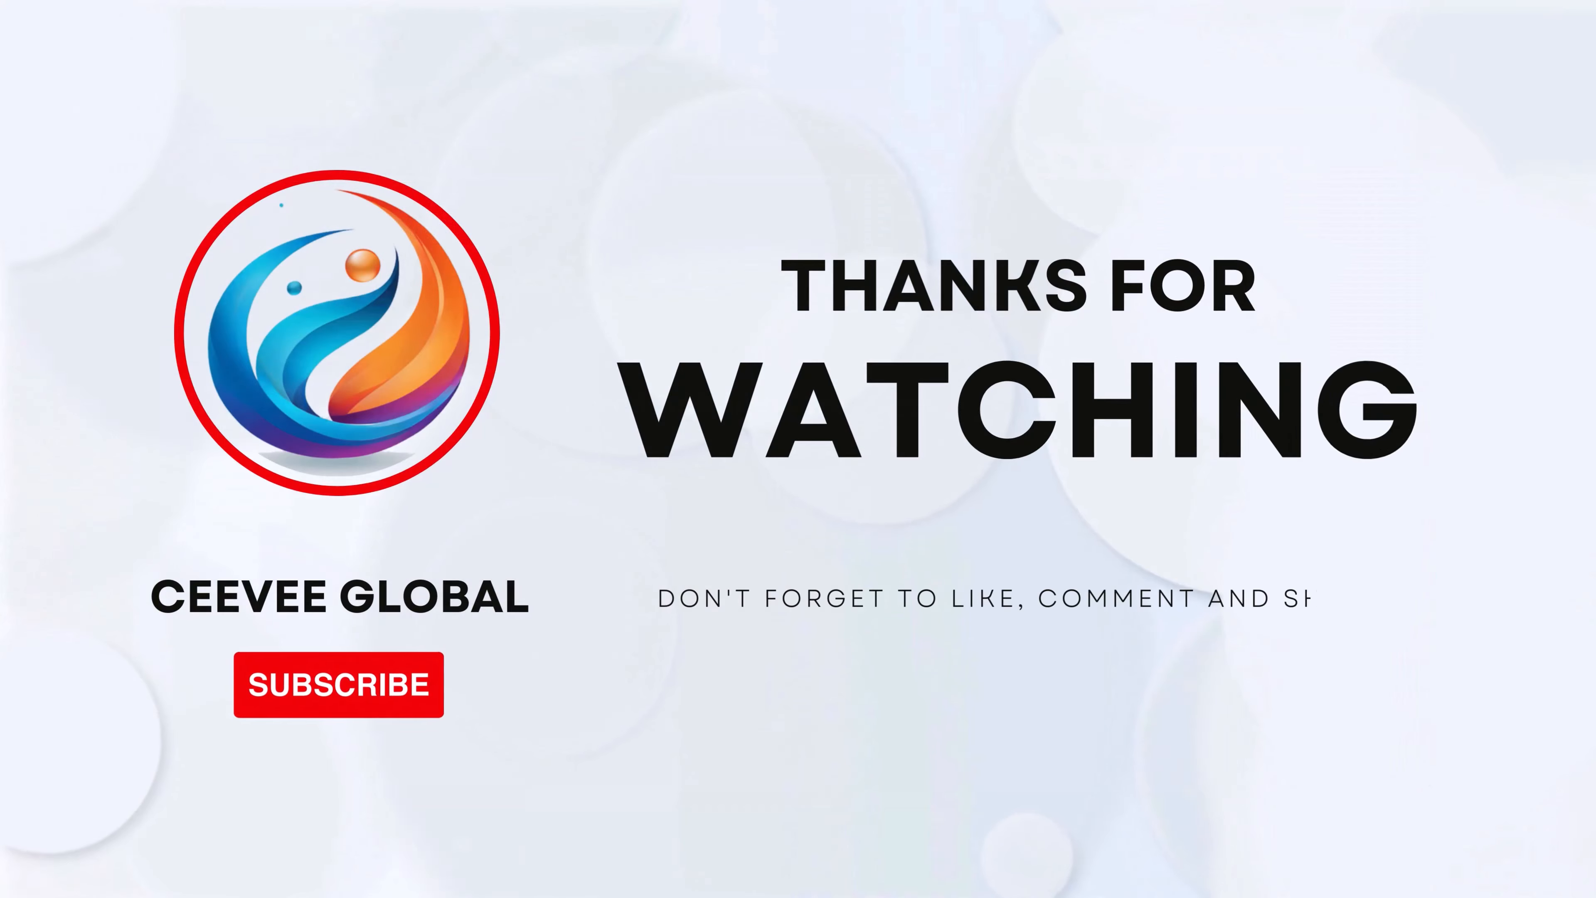